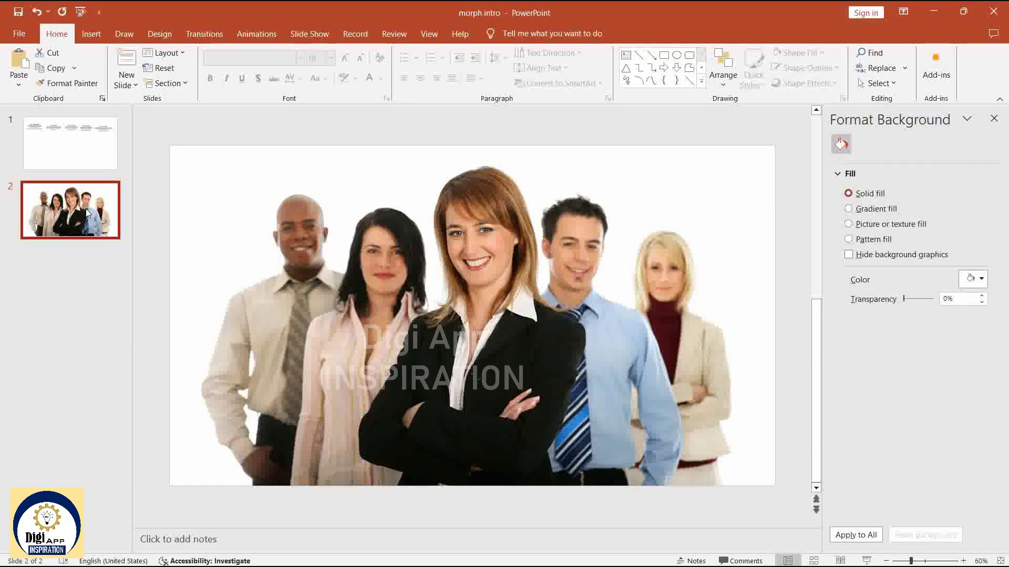
Duplicate slide 2, the colour group photo, so slide 3 holds an identical copy.
key(ctrl+d)
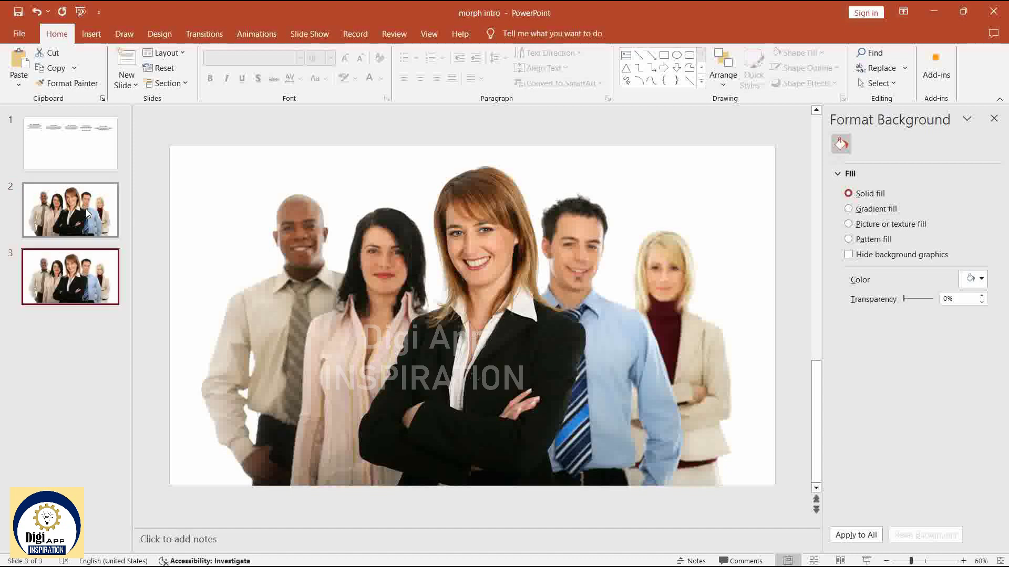
Recolour slide 2's group photo to the light grey washout, leaving slide 3's copy in colour.
click(90, 208)
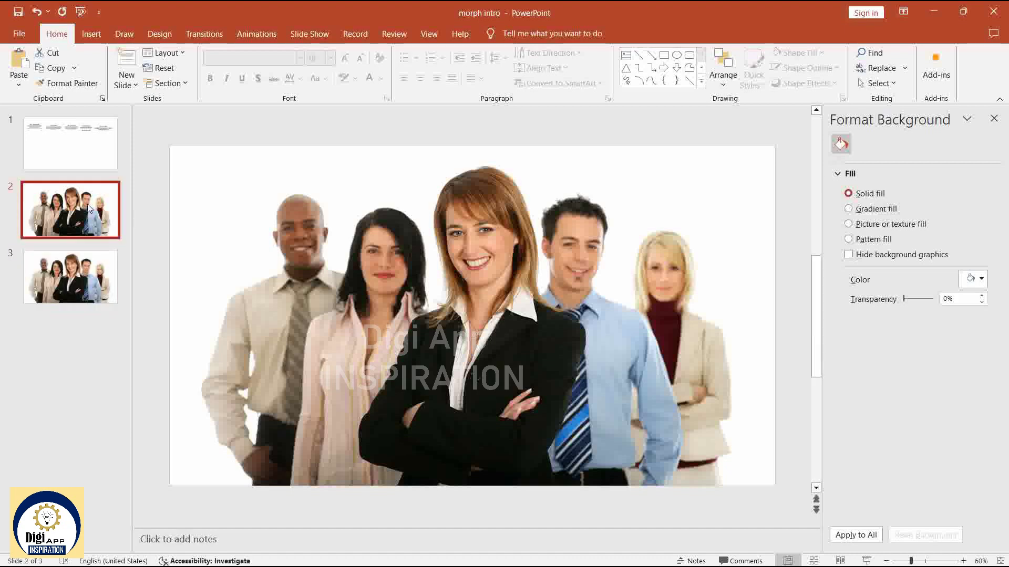
click(310, 277)
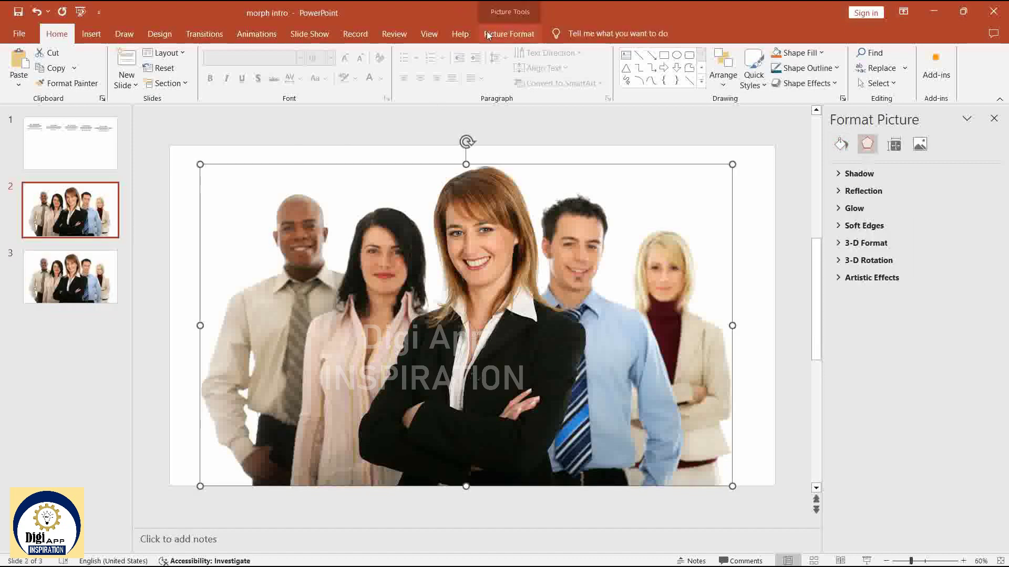
click(509, 34)
click(110, 74)
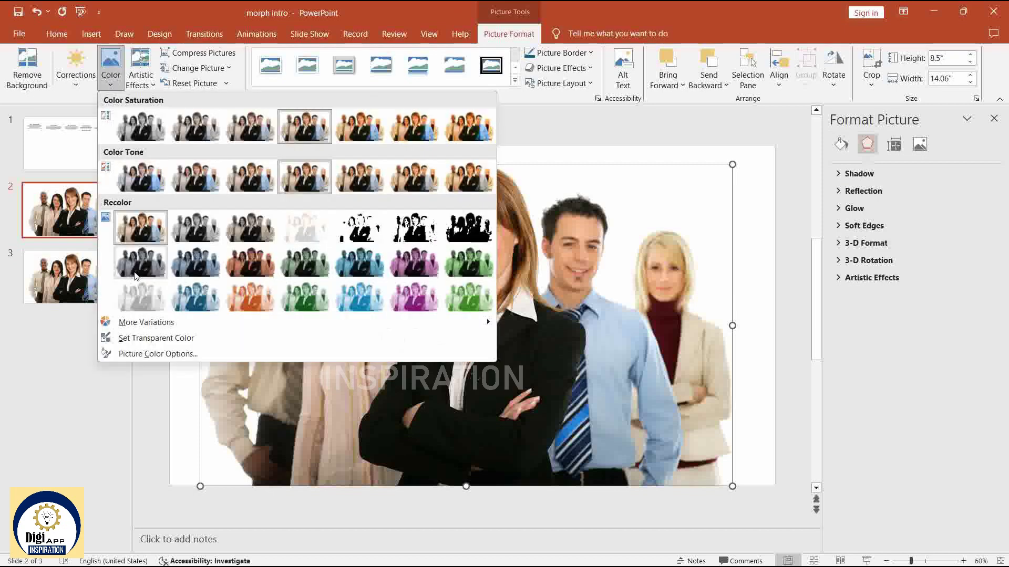
click(134, 300)
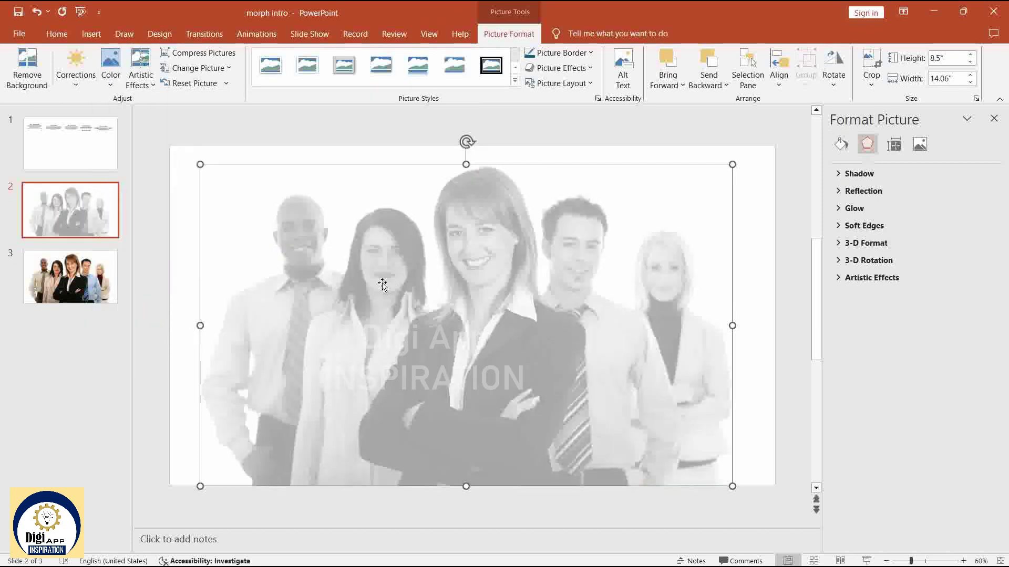
click(88, 292)
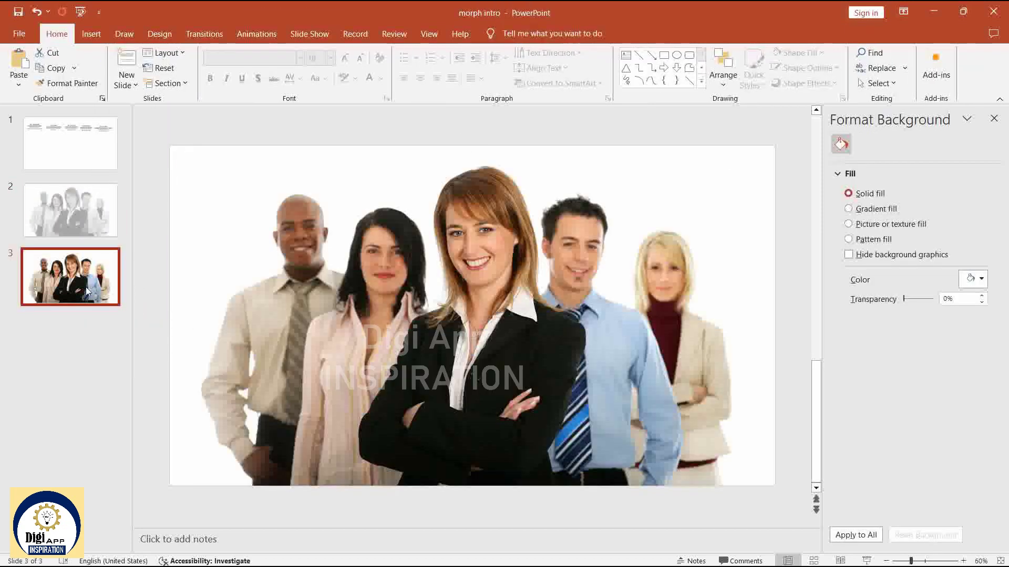
Crop slide 3's colour group photo to an Oval shape.
click(508, 284)
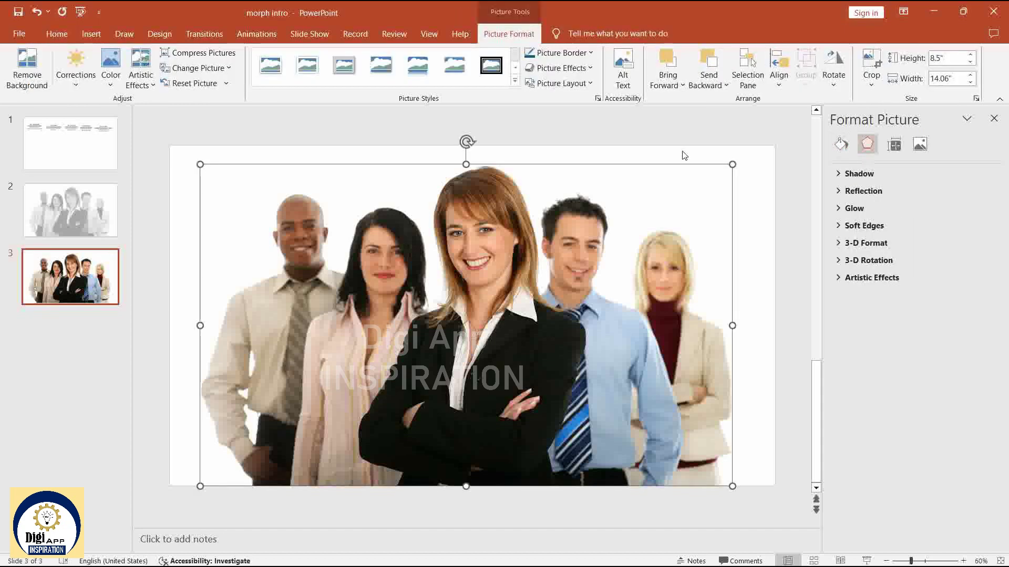
click(870, 60)
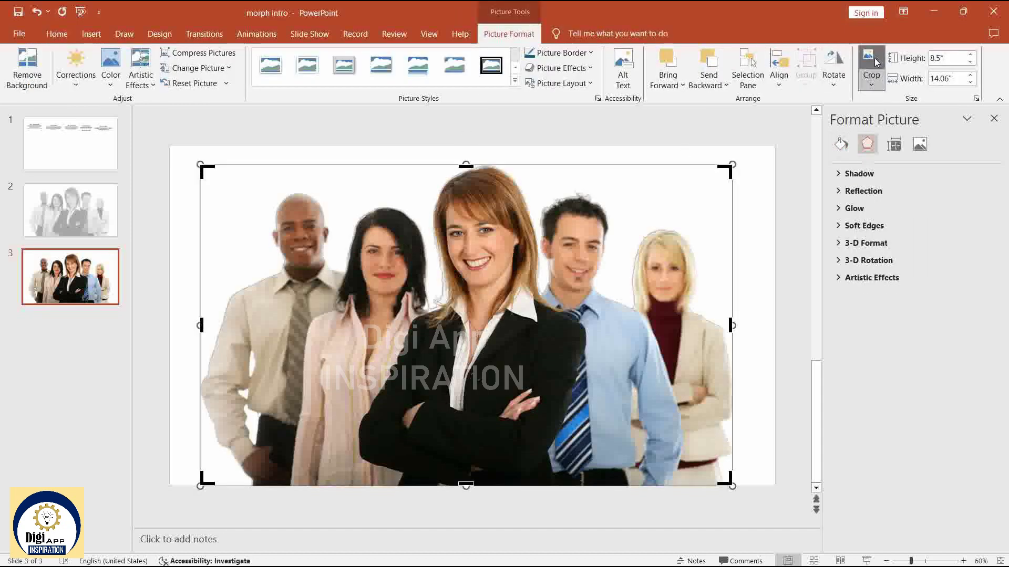
click(871, 85)
mouse_move(904, 115)
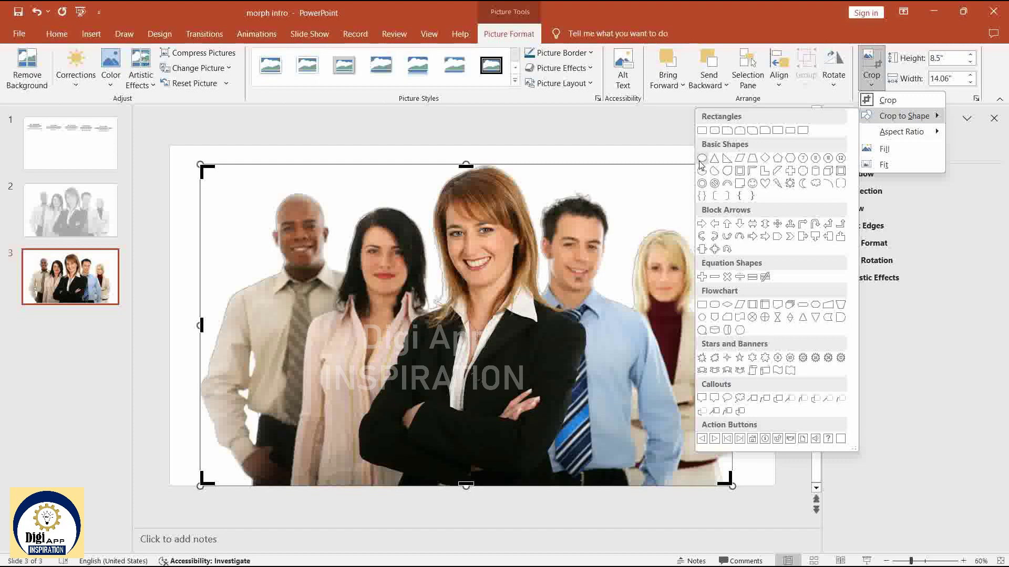
click(700, 163)
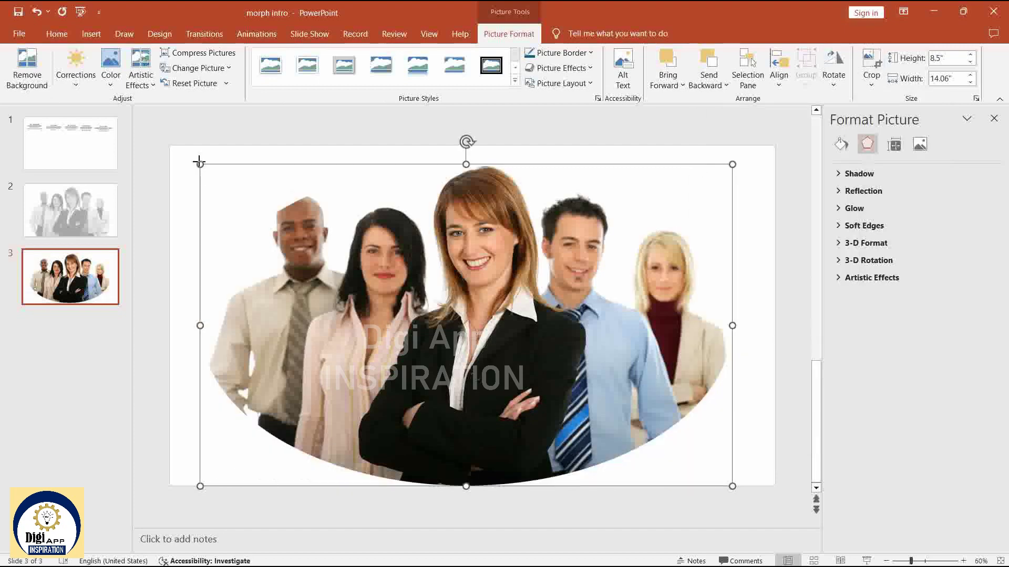
Tighten the oval crop to just the front woman's face, about 4.08" by 2.88".
click(870, 60)
drag(205, 169, 392, 131)
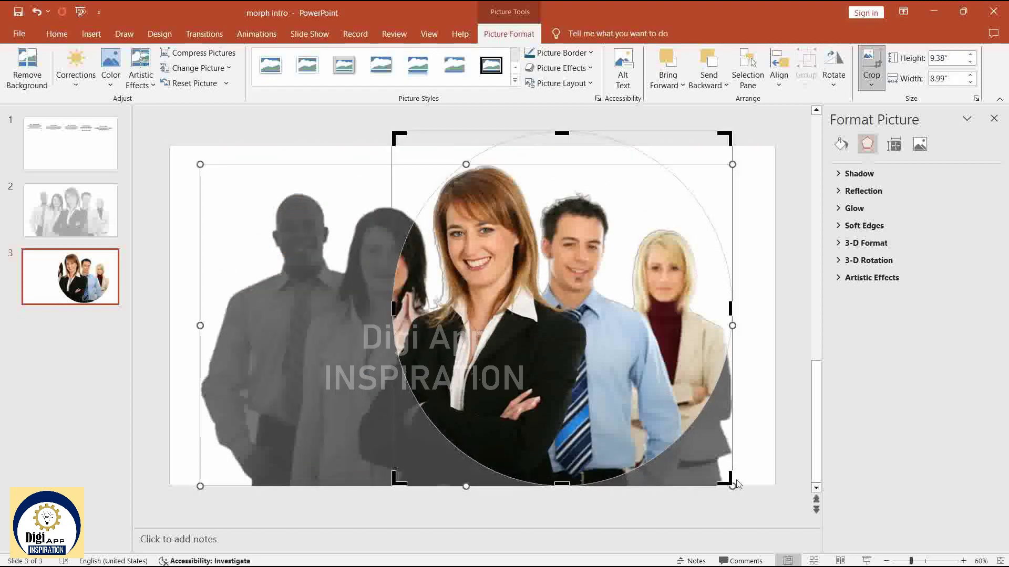
drag(730, 483, 537, 310)
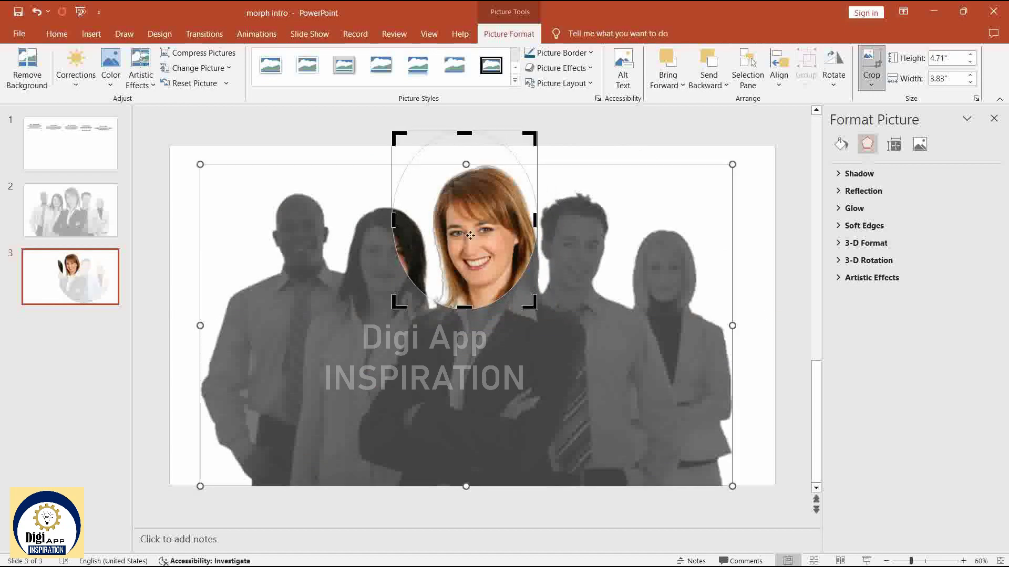
drag(394, 138, 474, 156)
click(475, 153)
click(591, 345)
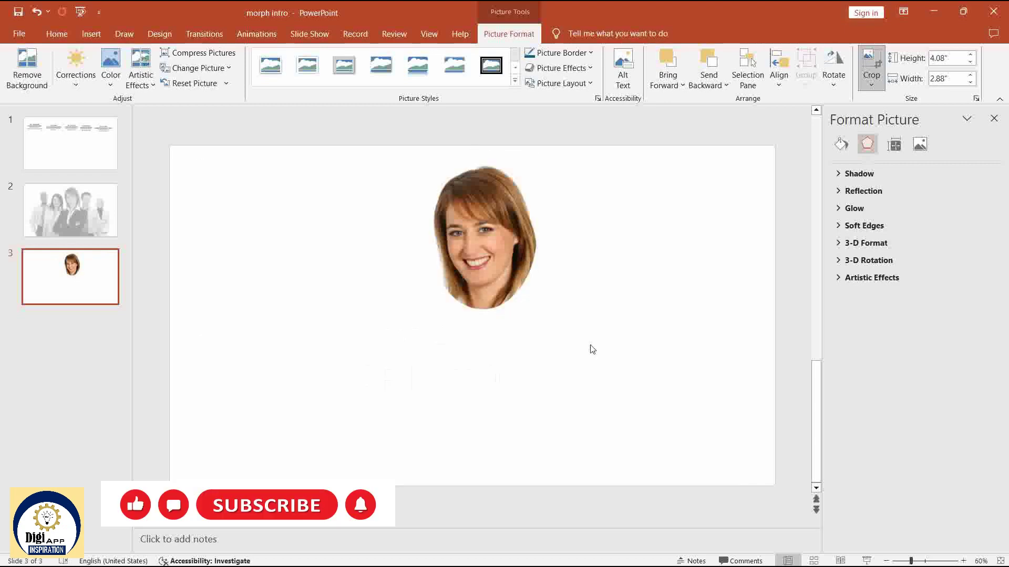
click(503, 267)
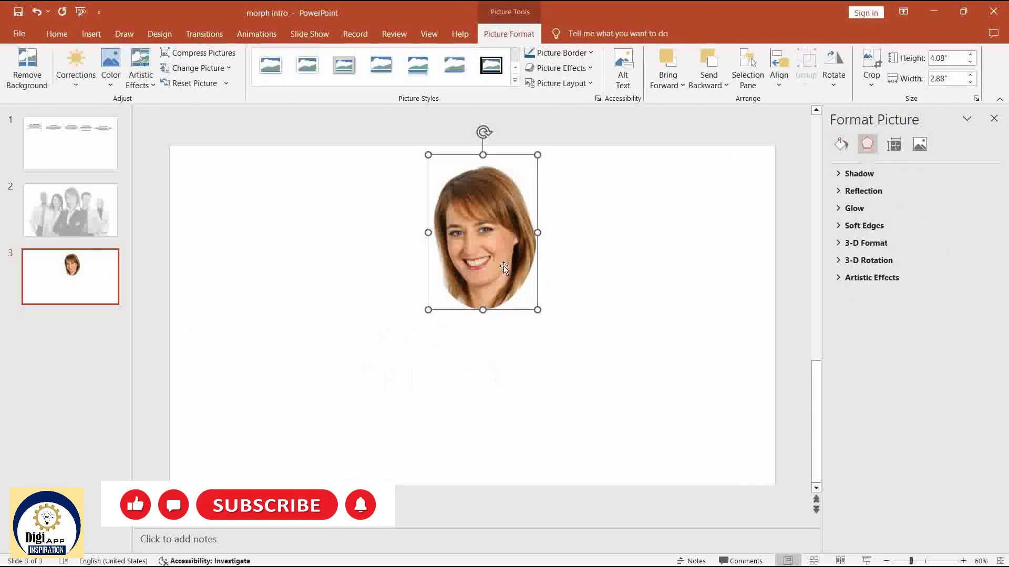
Paste the colour face oval onto slide 2's grey group photo.
click(77, 207)
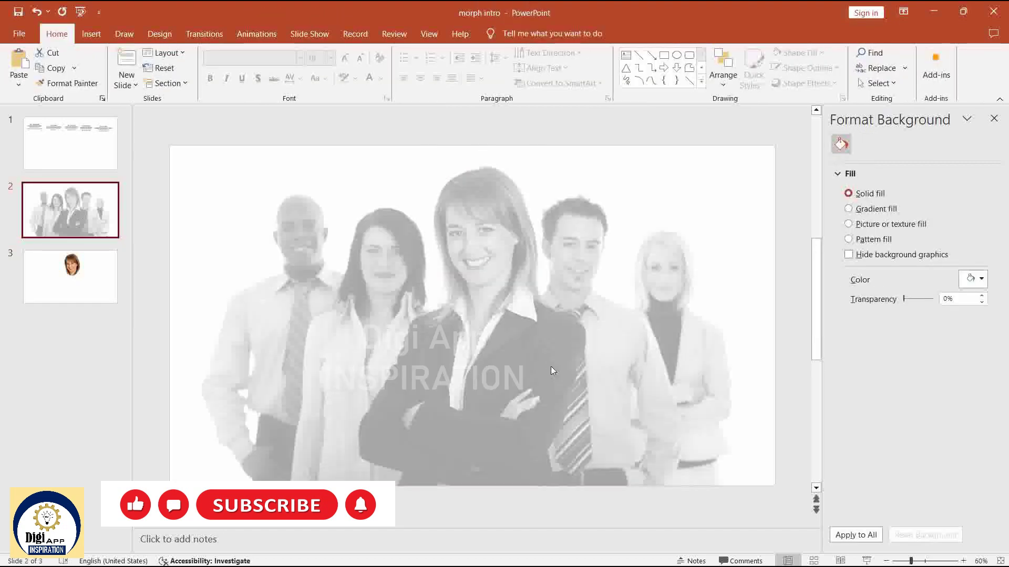
key(ctrl+v)
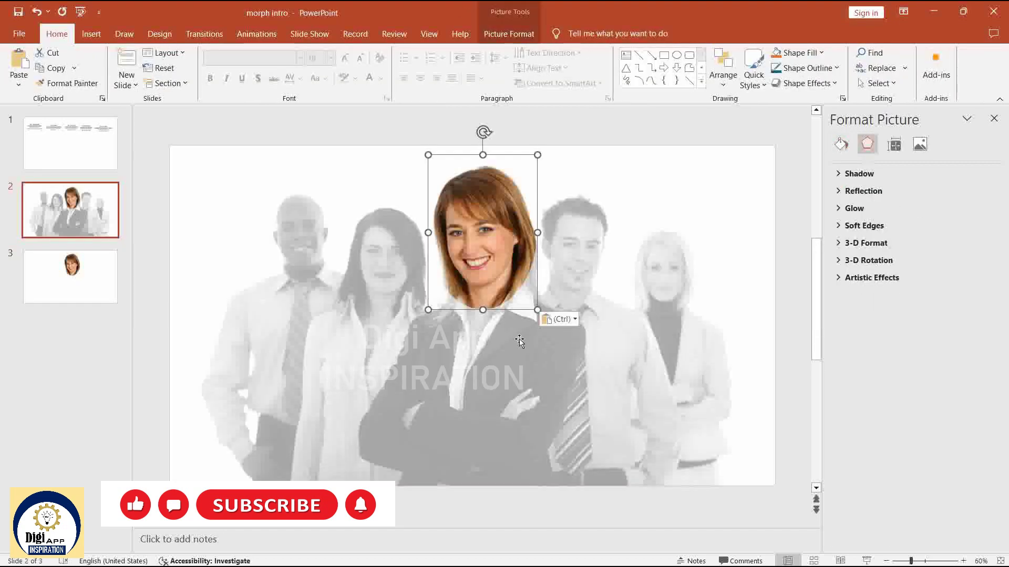
click(96, 203)
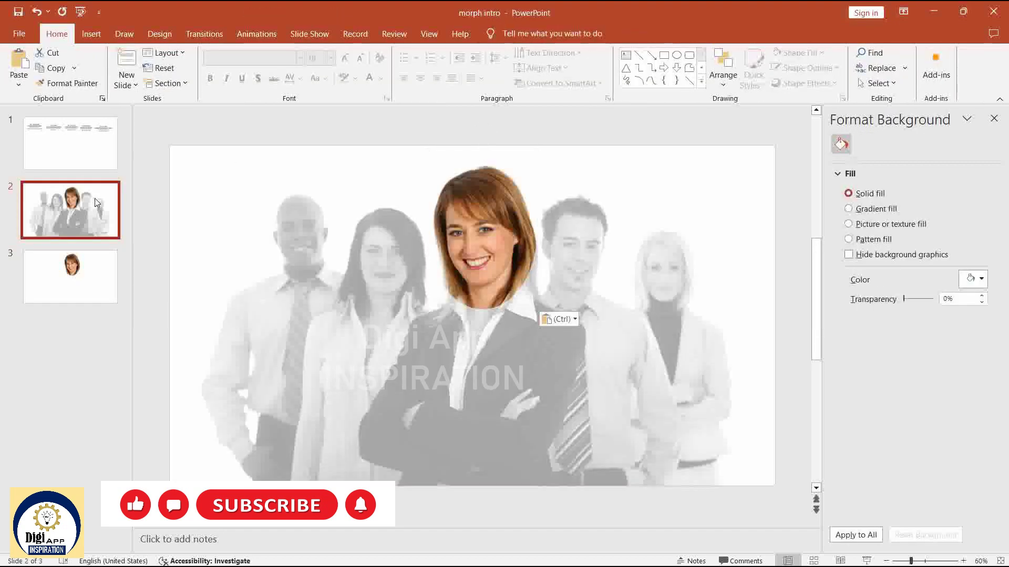
Duplicate slide 2 and re-crop the oval over the dark-haired woman's face, 4" by 2.42".
key(ctrl+d)
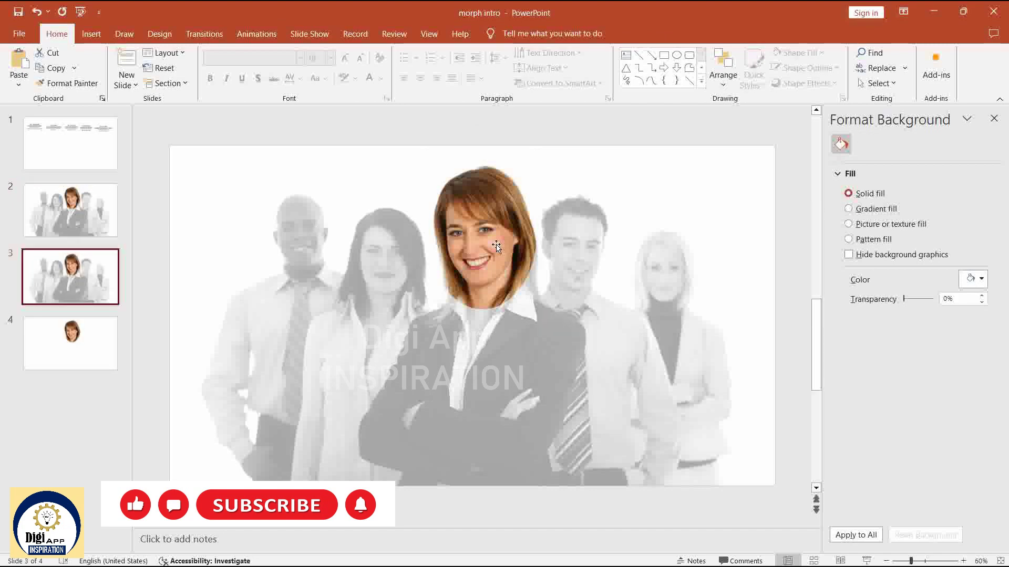
click(496, 246)
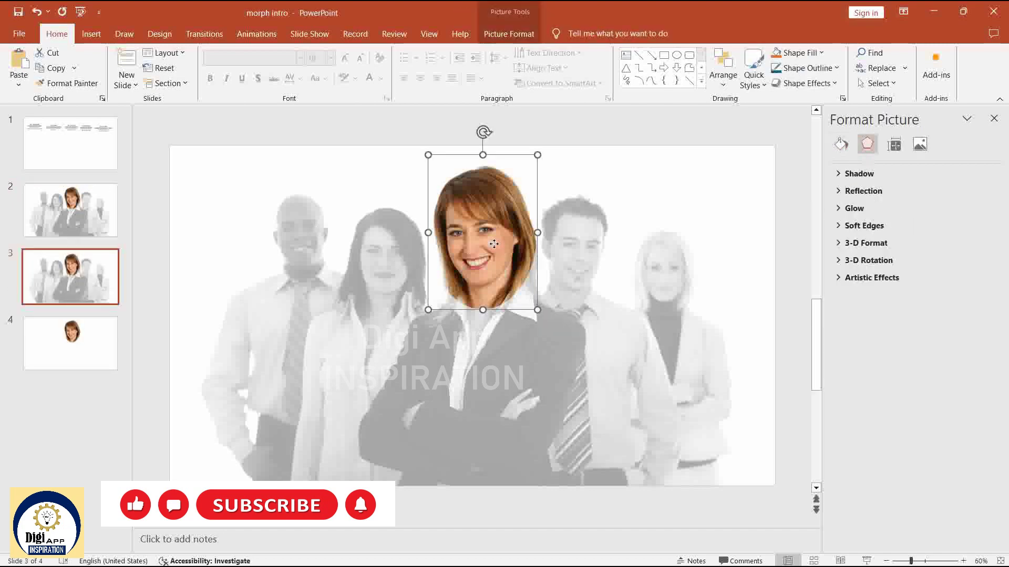
drag(493, 244, 396, 261)
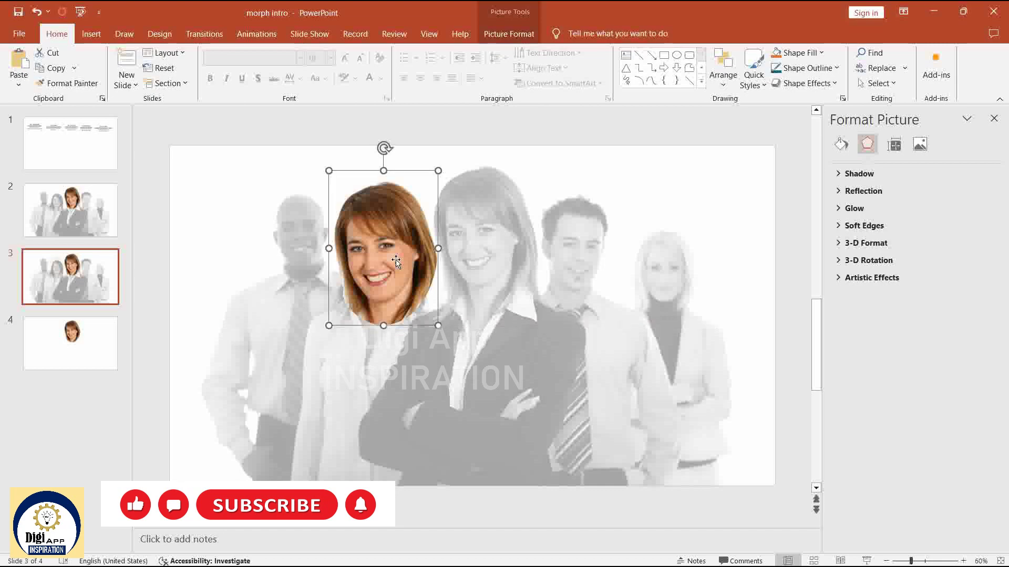
click(504, 30)
click(870, 60)
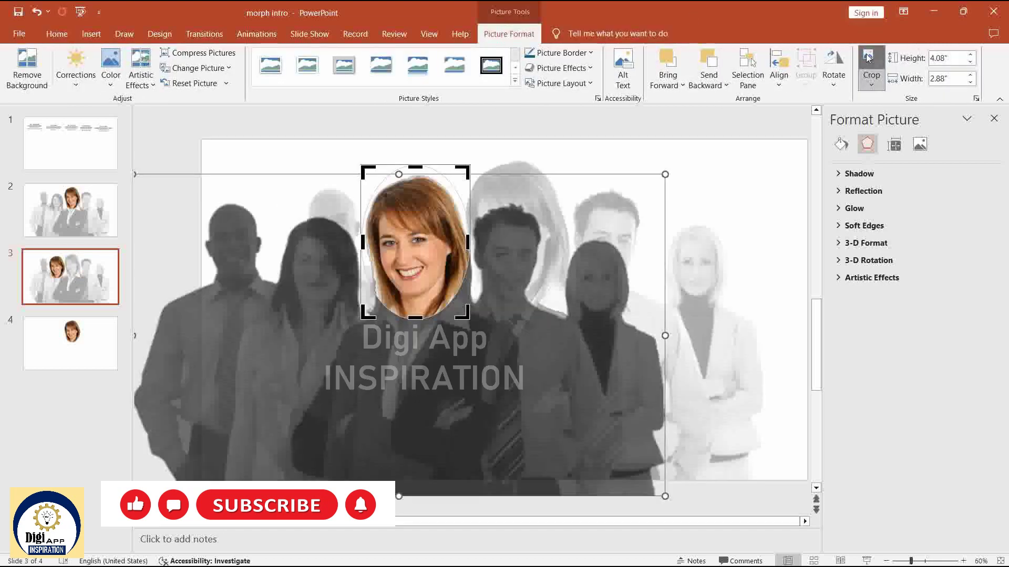
drag(482, 380, 545, 370)
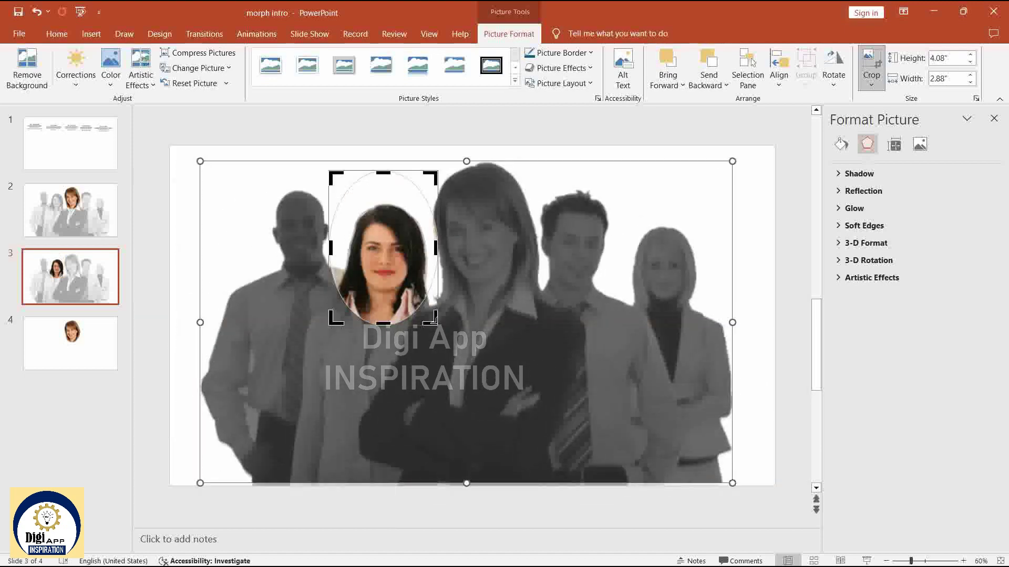
drag(434, 319, 429, 316)
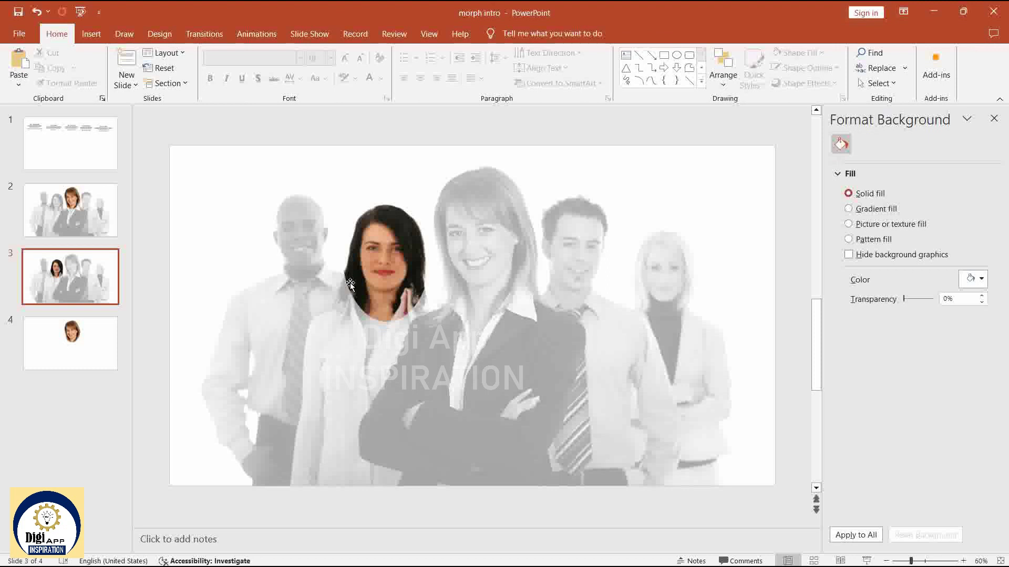
Duplicate slide 3 as slide 4 and move the face oval over the man in the blue shirt.
click(91, 292)
key(ctrl+d)
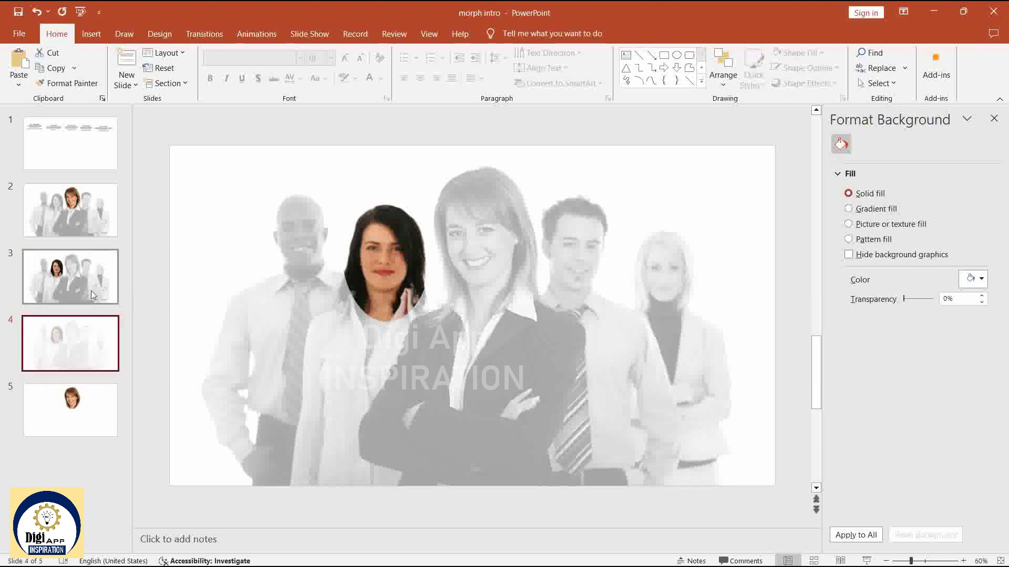
drag(368, 284, 565, 252)
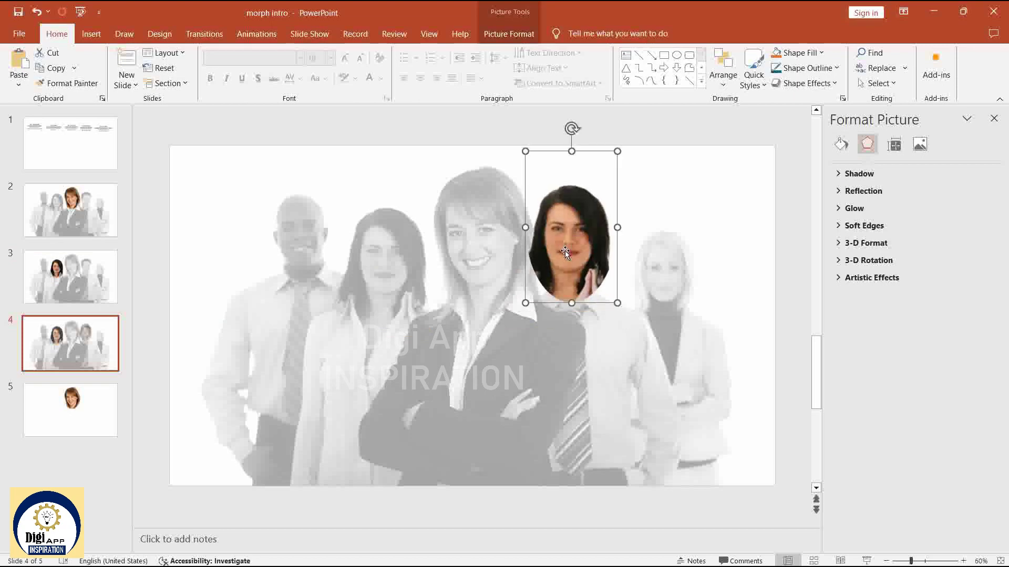
Re-crop the oval so the man's face fills it at 3.42" by 2.14".
click(509, 33)
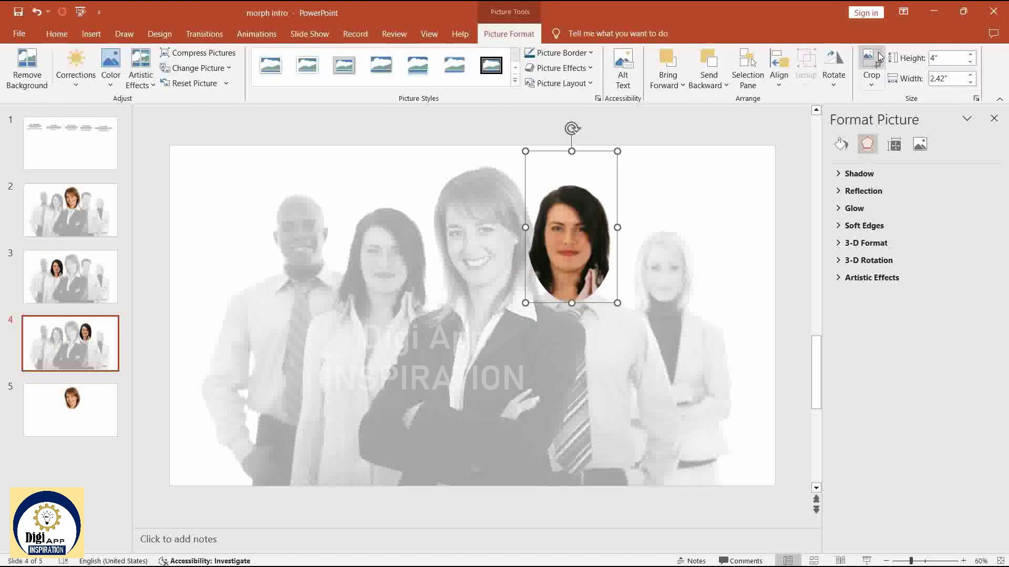
click(871, 61)
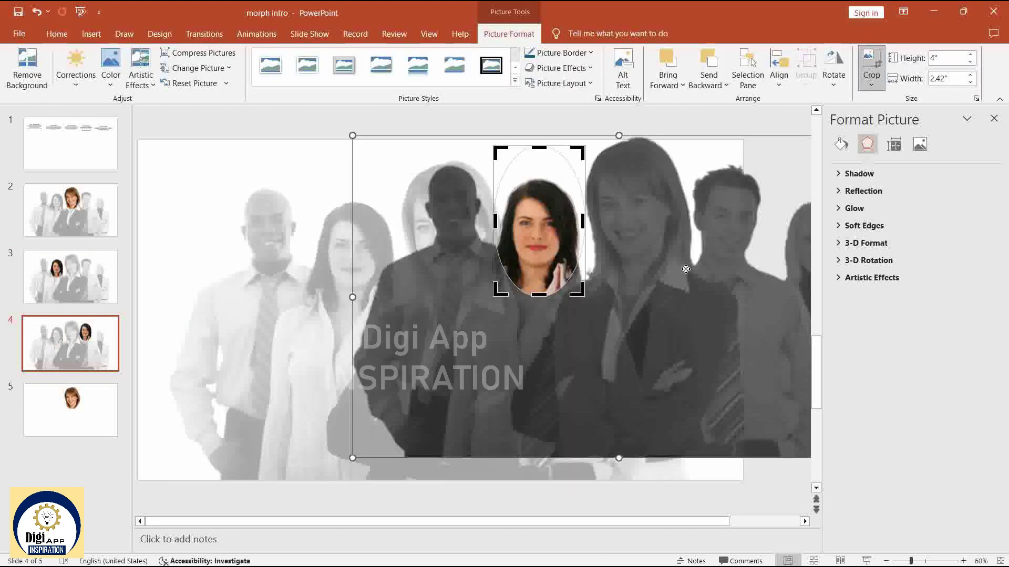
drag(686, 269, 531, 301)
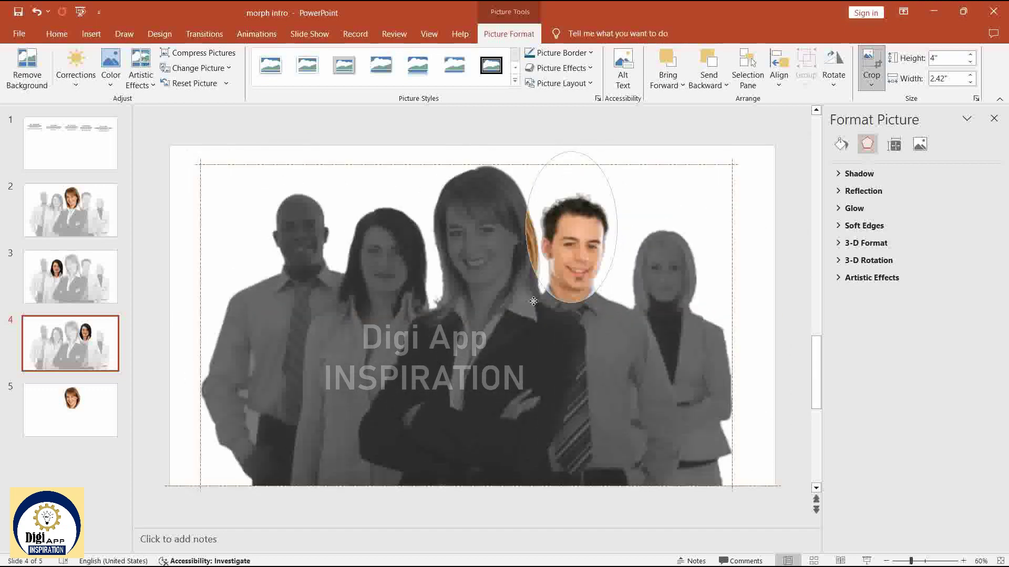
drag(528, 153, 577, 174)
click(576, 173)
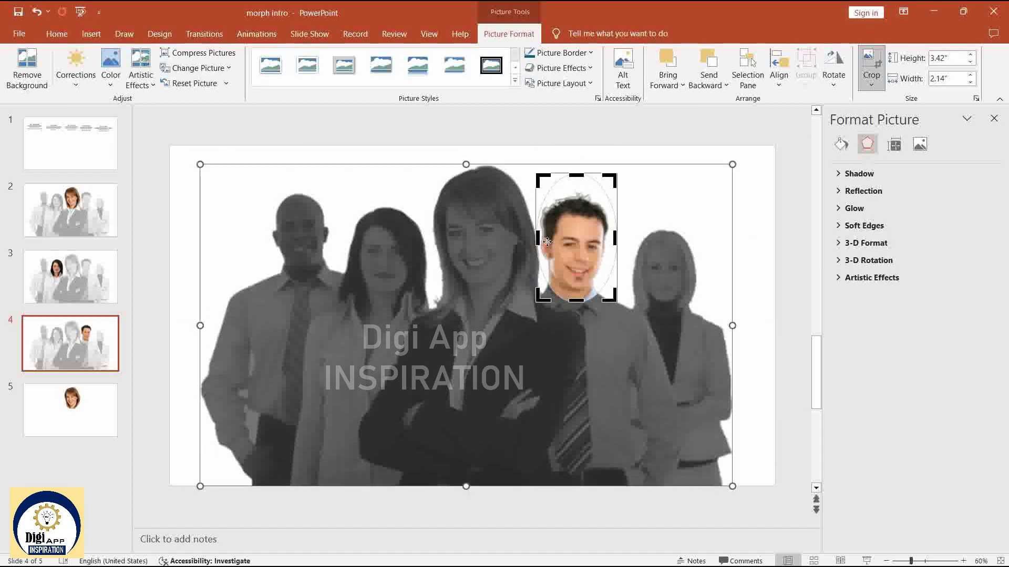
key(Escape)
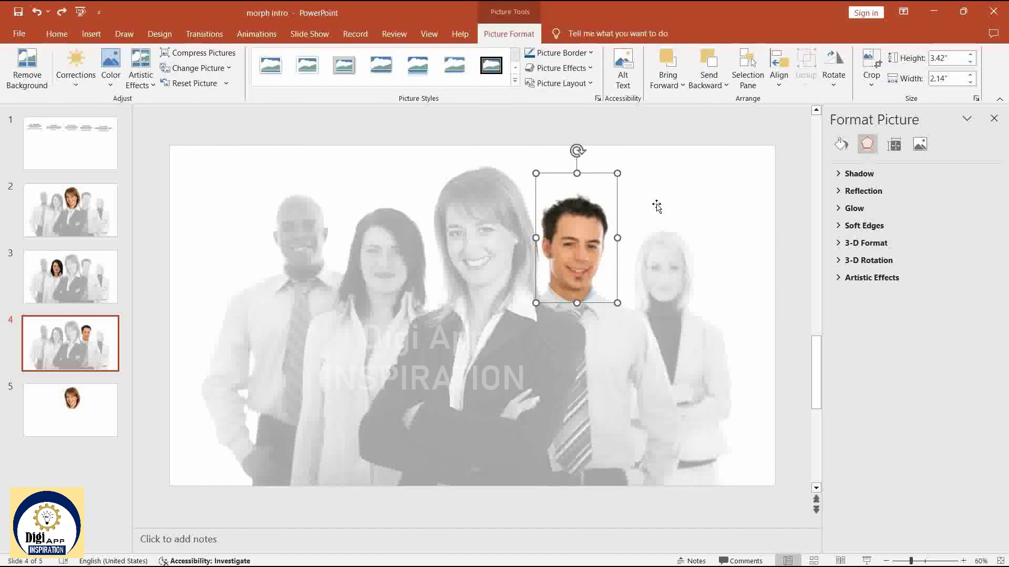
click(693, 149)
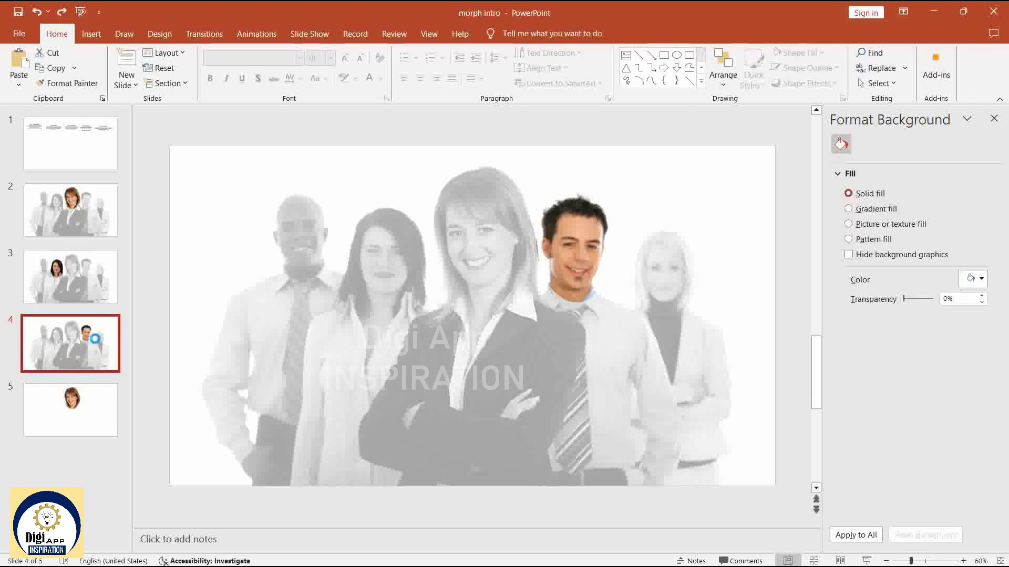
Re-crop slide 5's cutout onto the leftmost man, then duplicate it as slide 6 over the rightmost woman.
click(572, 240)
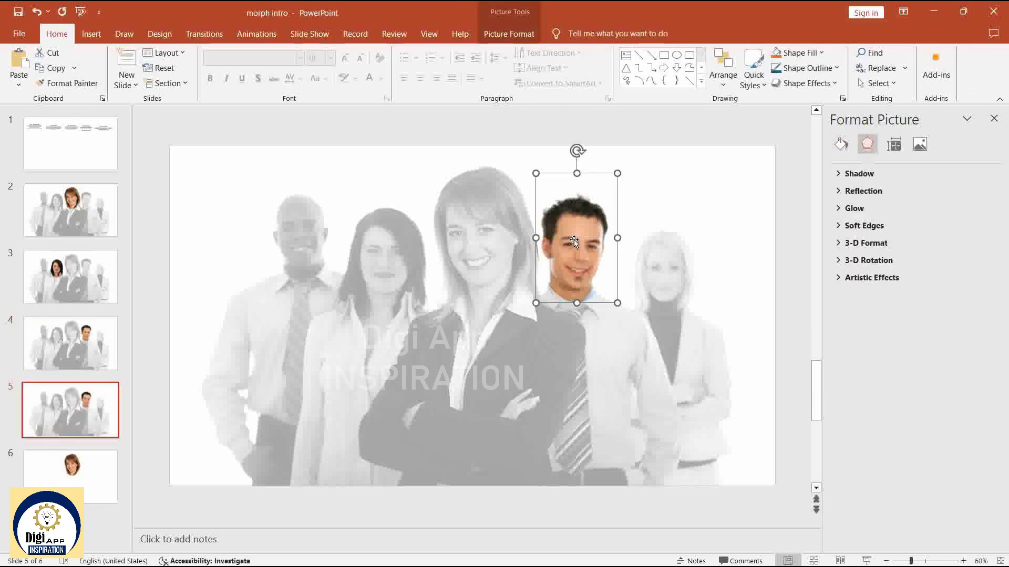
drag(574, 241, 301, 233)
click(508, 34)
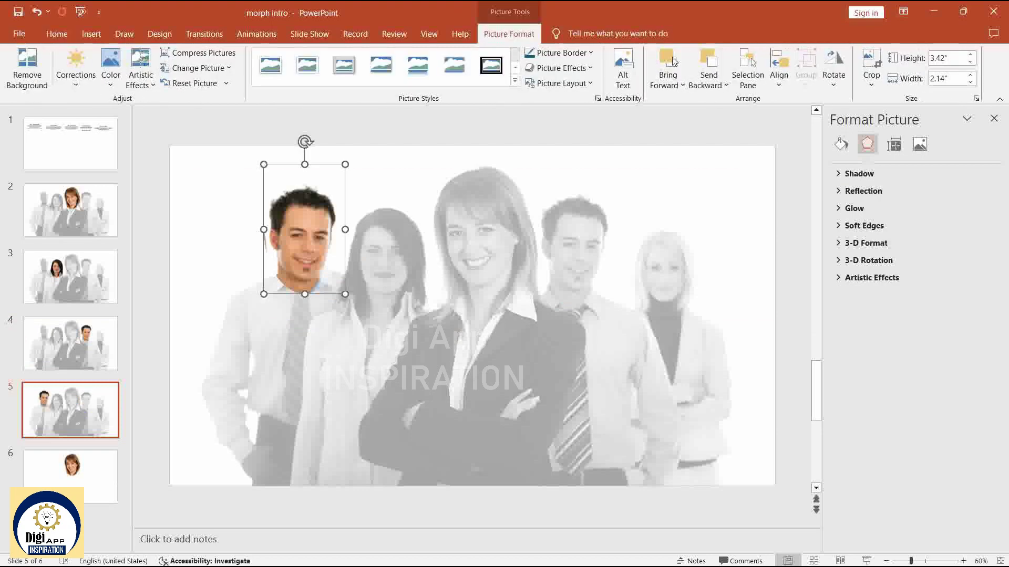
click(871, 66)
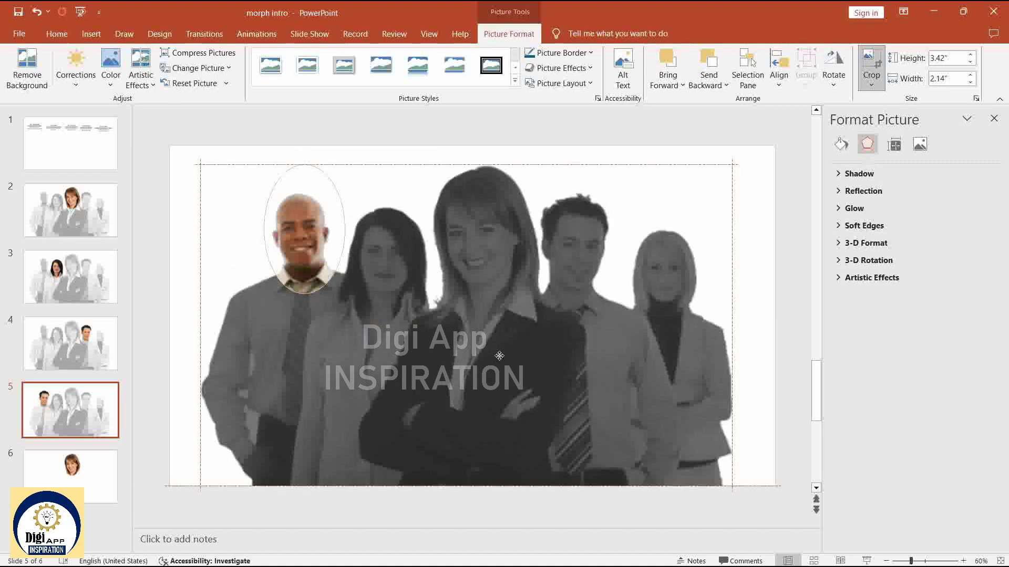
click(526, 298)
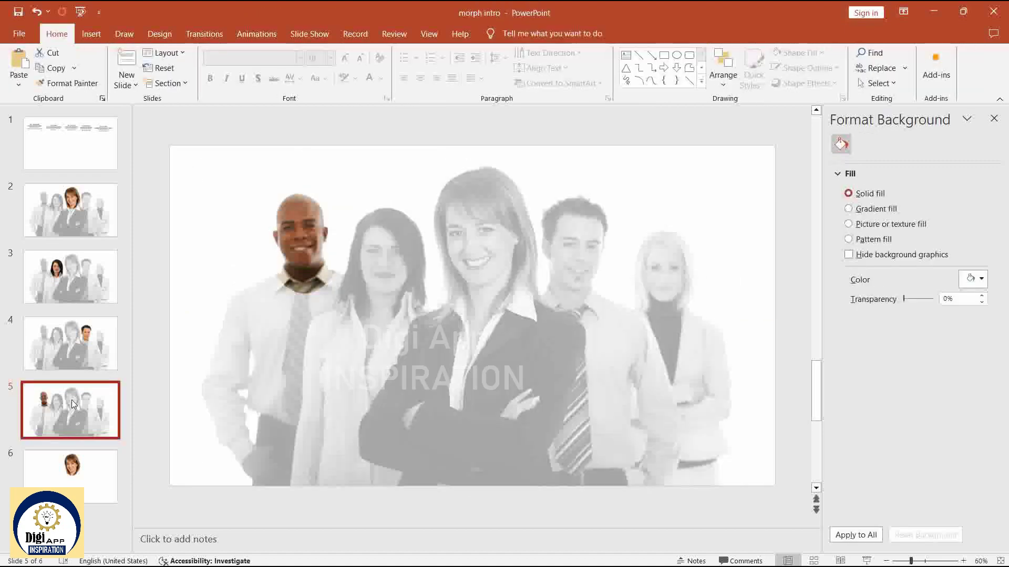
key(ctrl+d)
drag(295, 267, 660, 287)
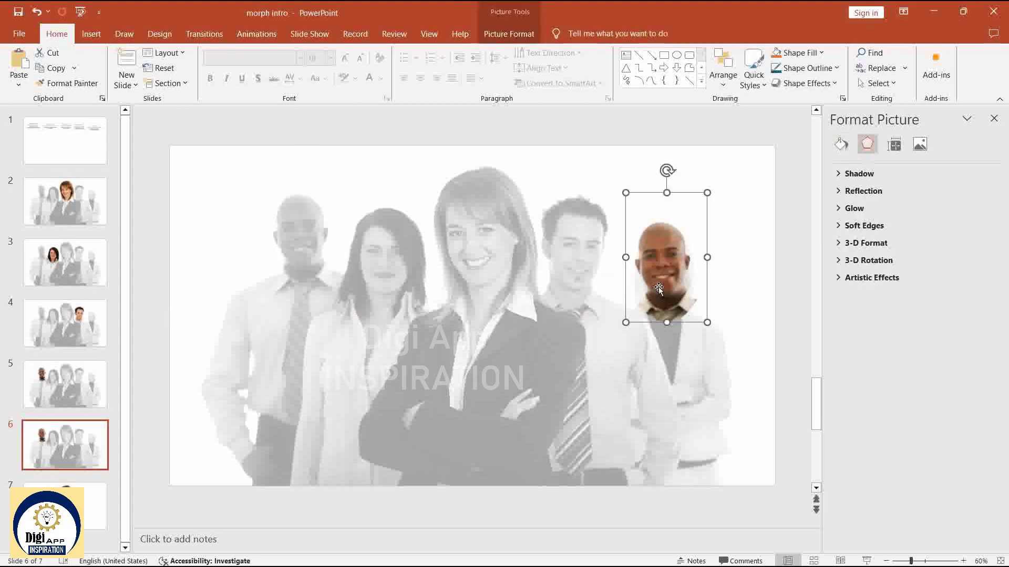
Re-crop slide 6's cutout to show the blonde woman's face in colour, then return to slide 1.
click(499, 37)
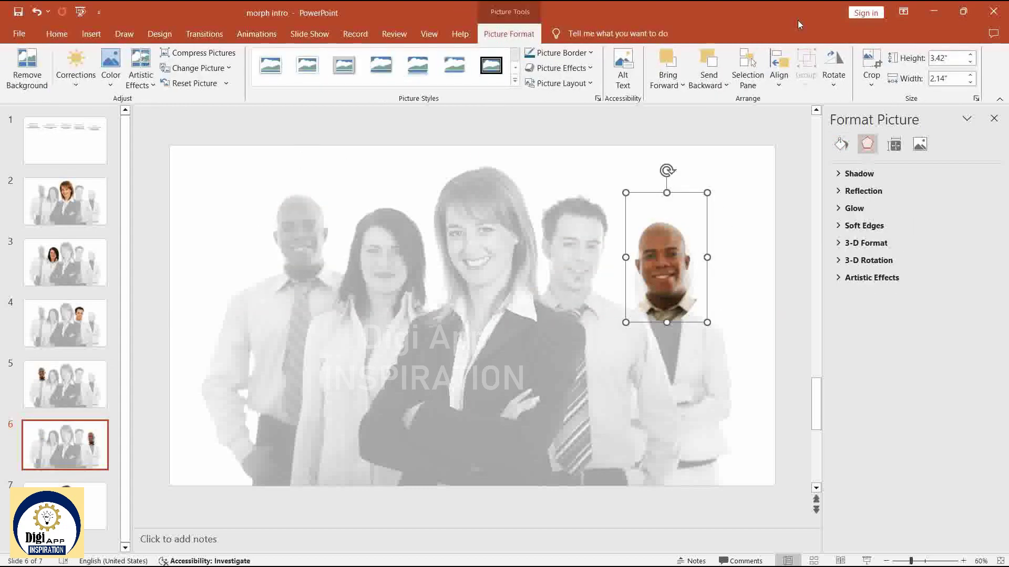
click(872, 62)
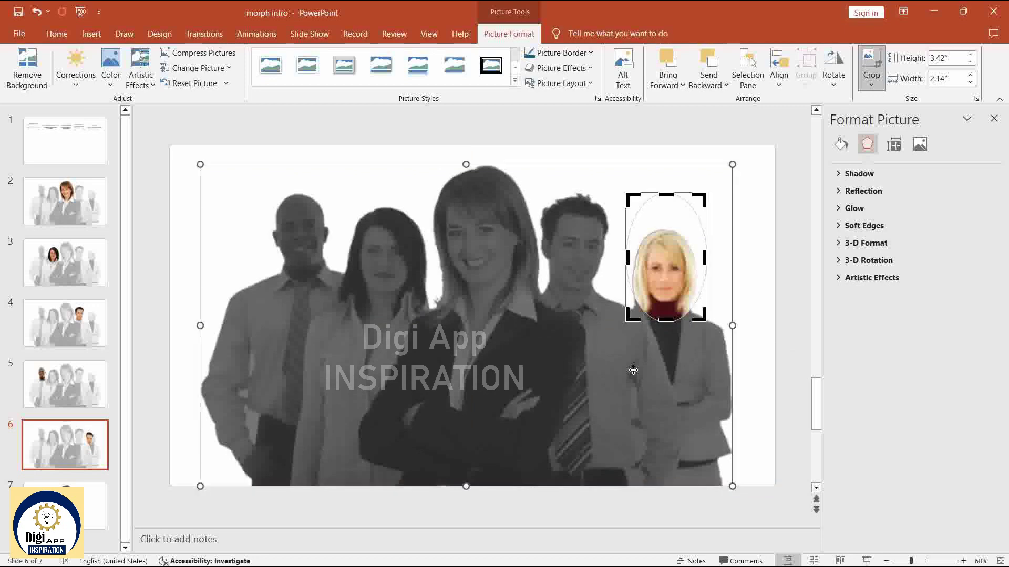
click(748, 359)
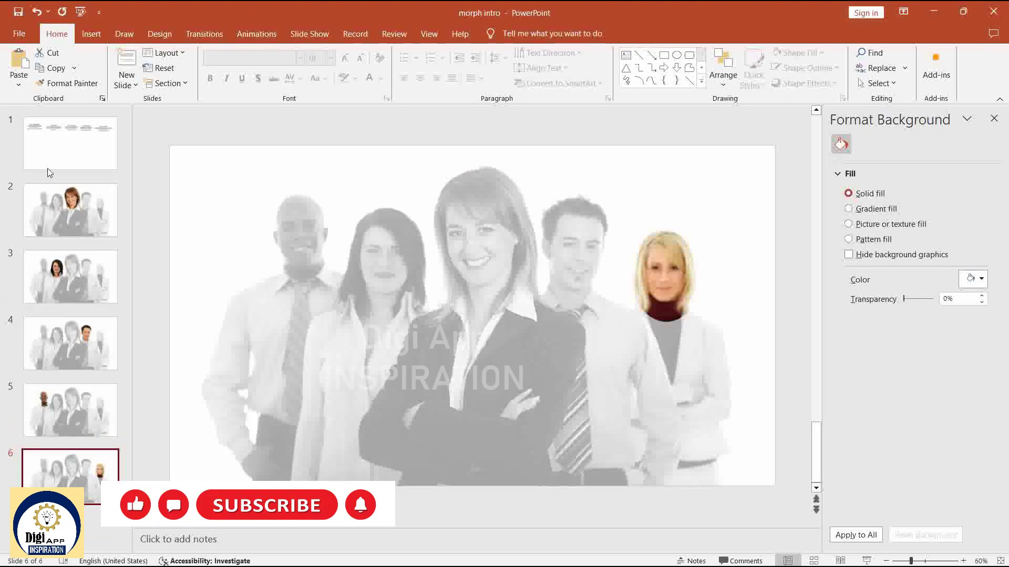
click(52, 213)
click(73, 147)
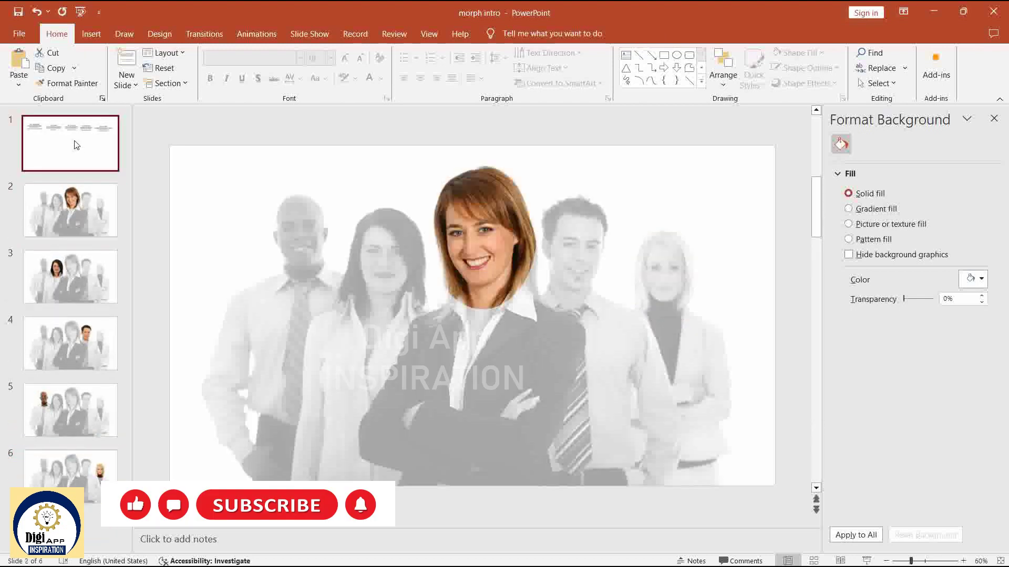
Apply the Float In entrance to all five name captions on slide 1, then select the first caption.
click(223, 211)
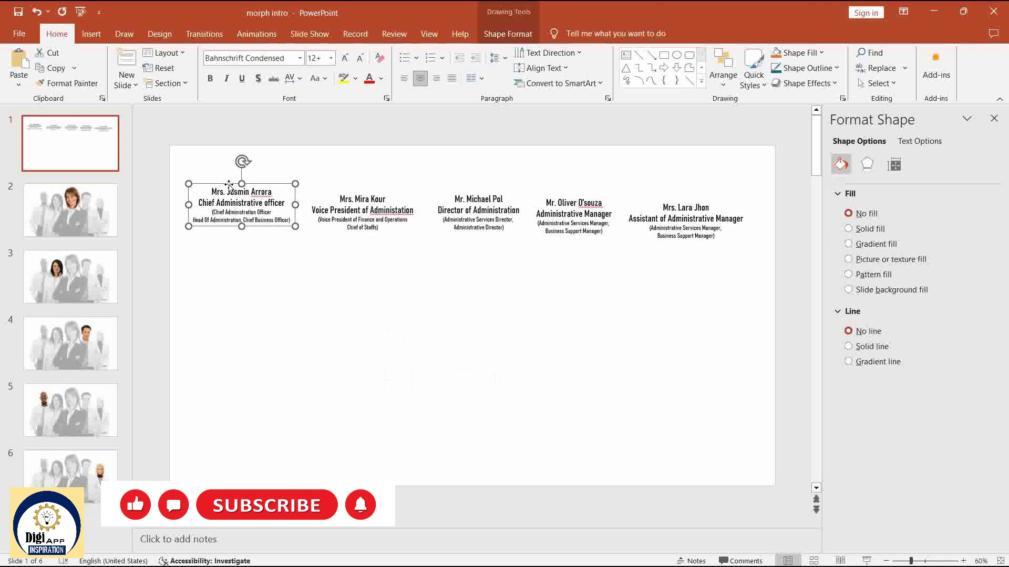
shift+click(421, 212)
shift+click(486, 216)
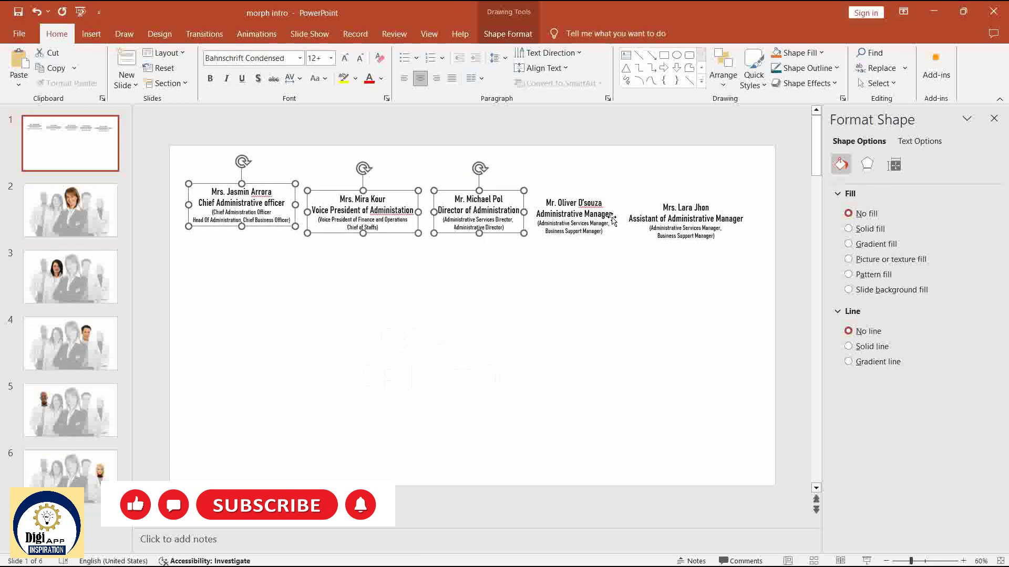
shift+click(612, 220)
shift+click(690, 211)
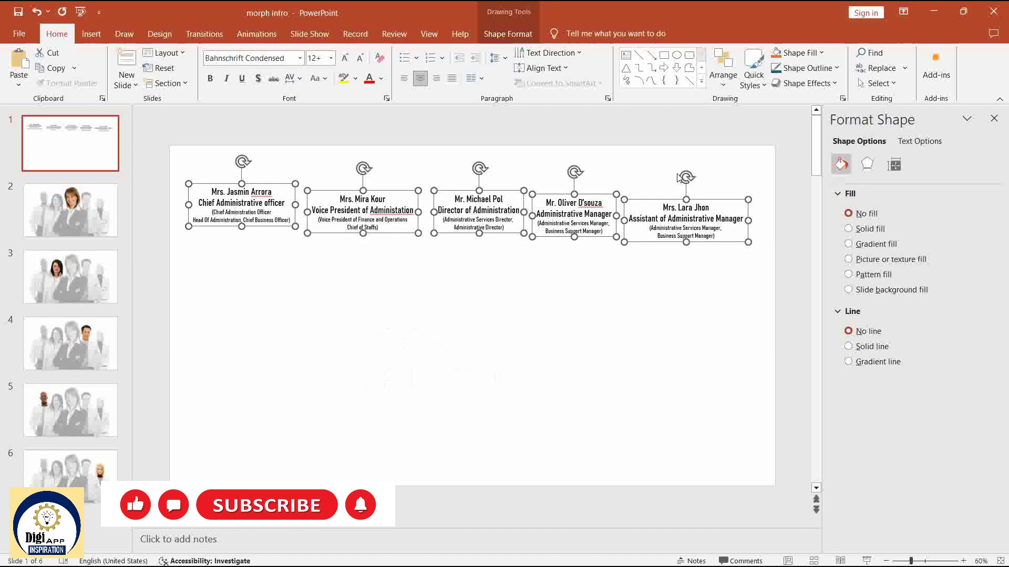
click(257, 35)
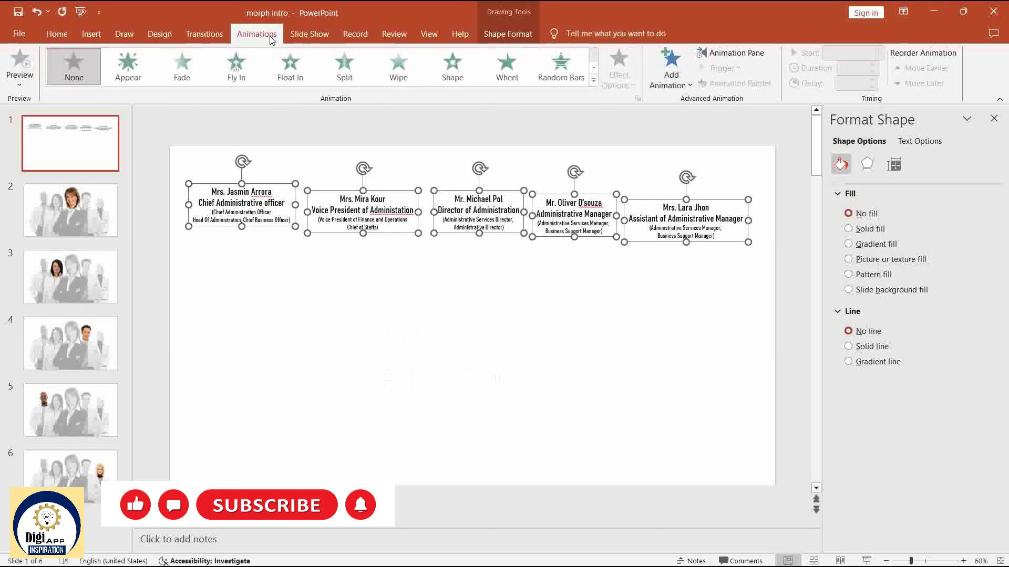
click(290, 67)
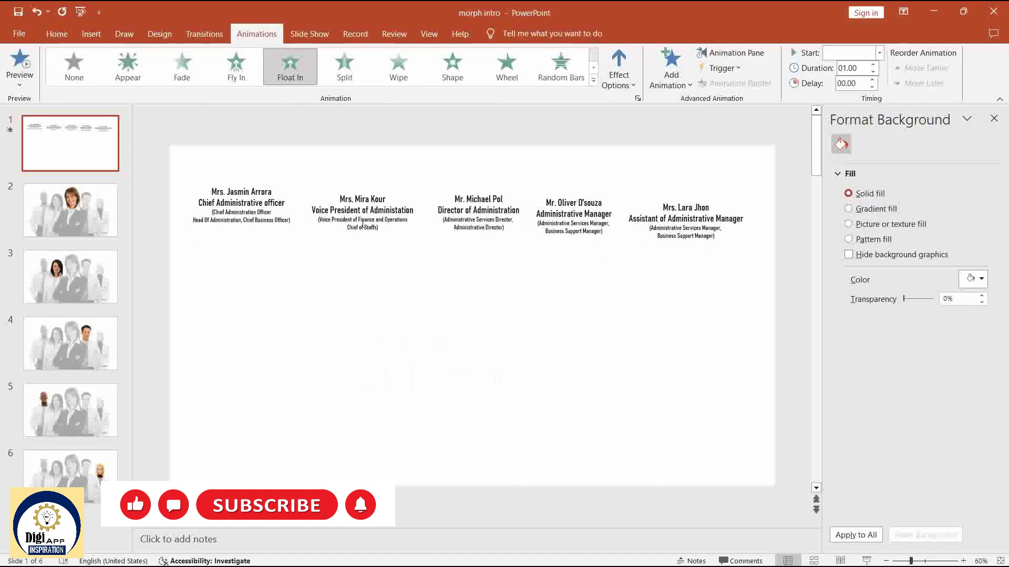
key(Escape)
click(228, 192)
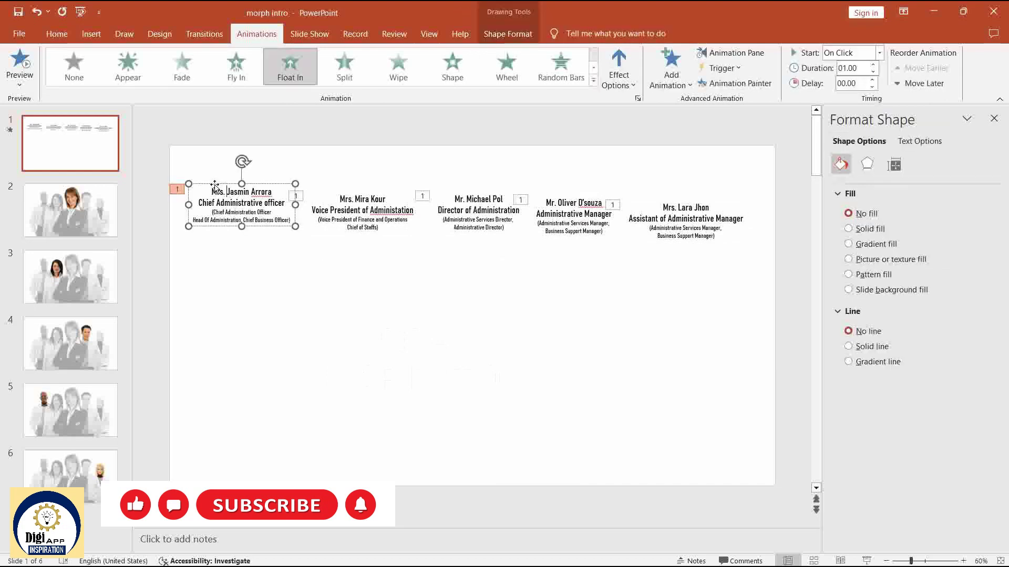
Move the first name caption from slide 1 onto slide 2, just below the woman's face.
key(Delete)
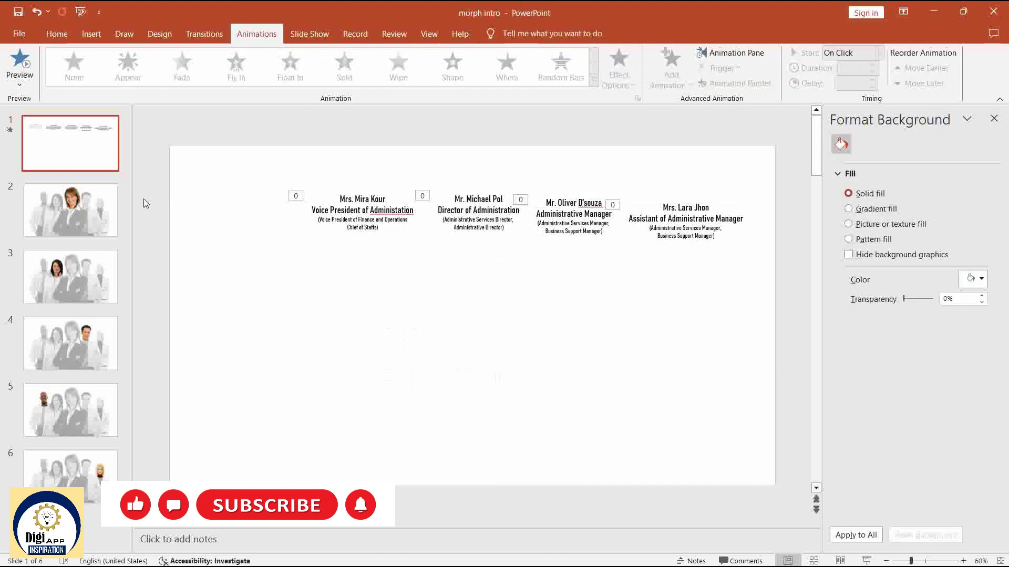
click(93, 217)
key(ctrl+v)
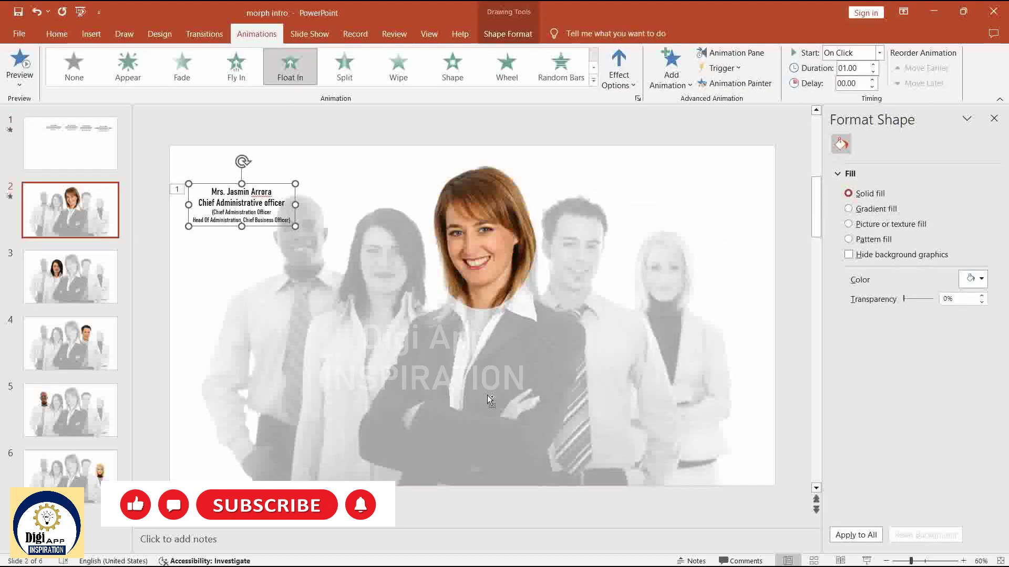
drag(282, 185, 519, 320)
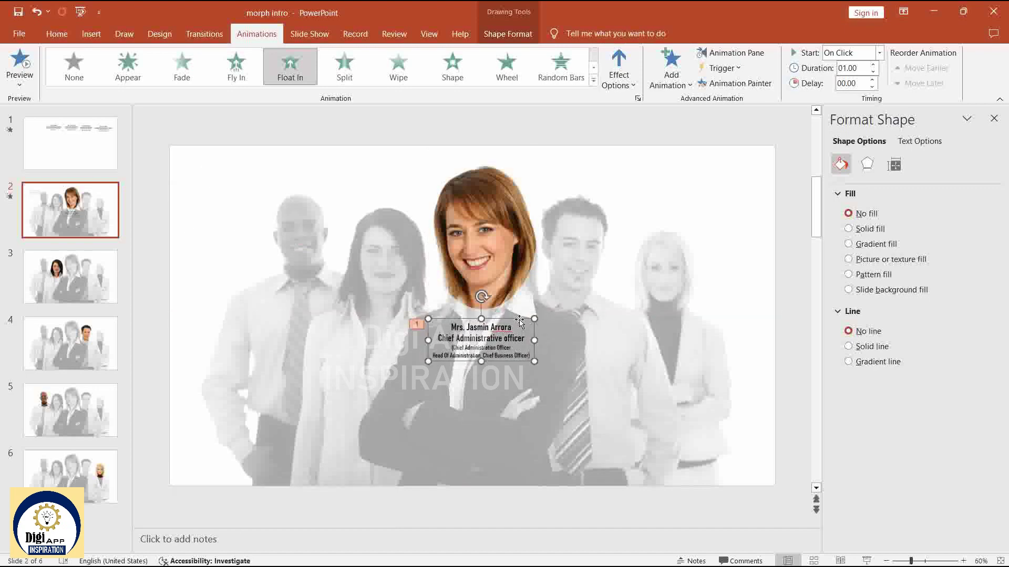
Move the second caption from slide 1 to slide 3, below the dark-haired woman's face.
click(71, 143)
click(295, 199)
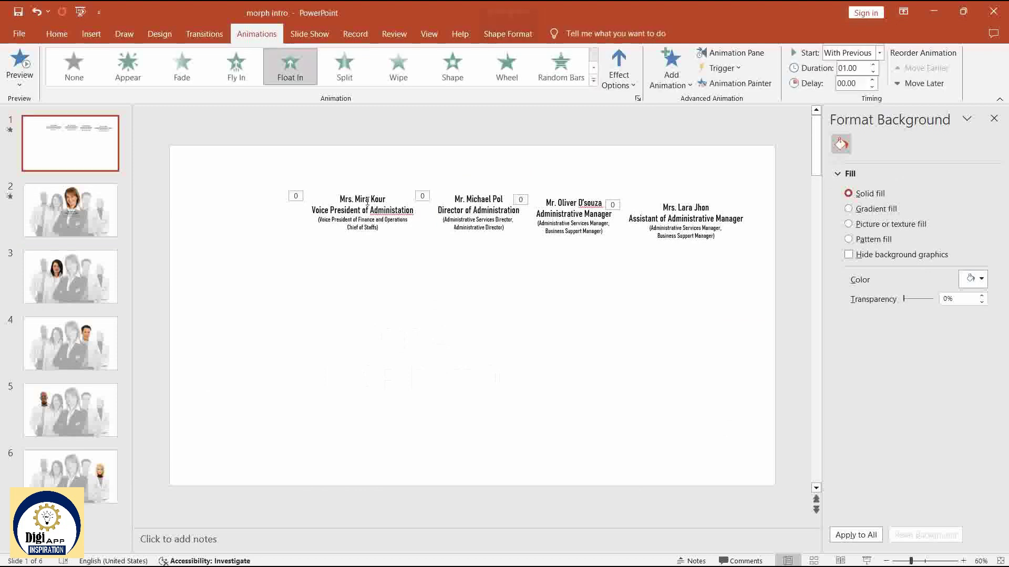
key(ctrl+x)
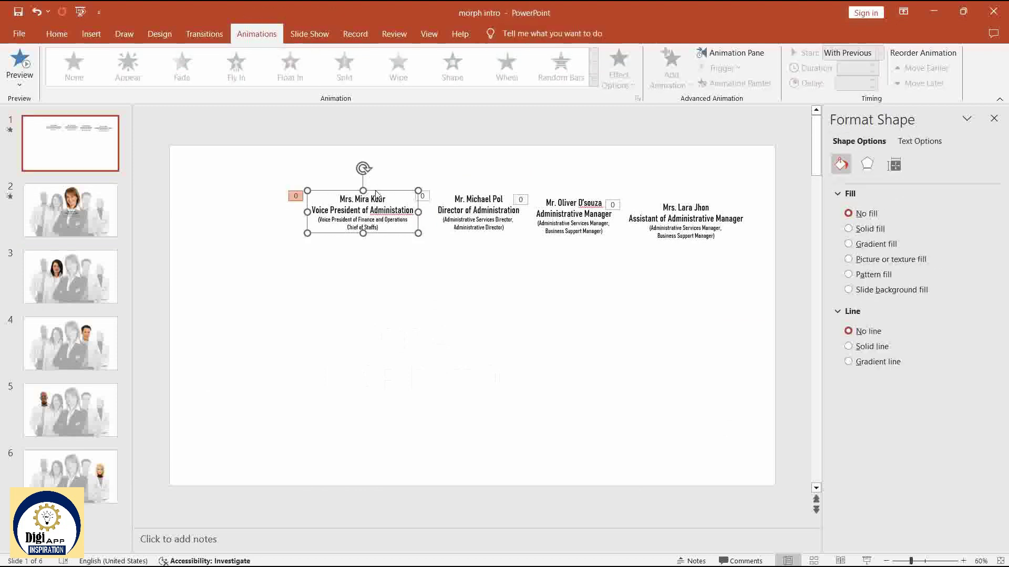
click(70, 276)
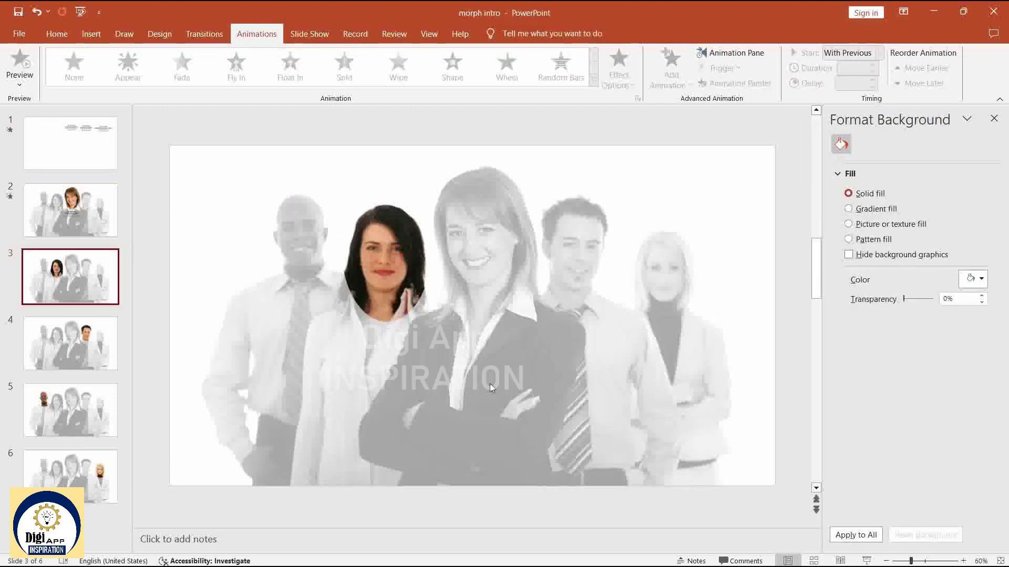
key(ctrl+v)
drag(390, 193, 406, 328)
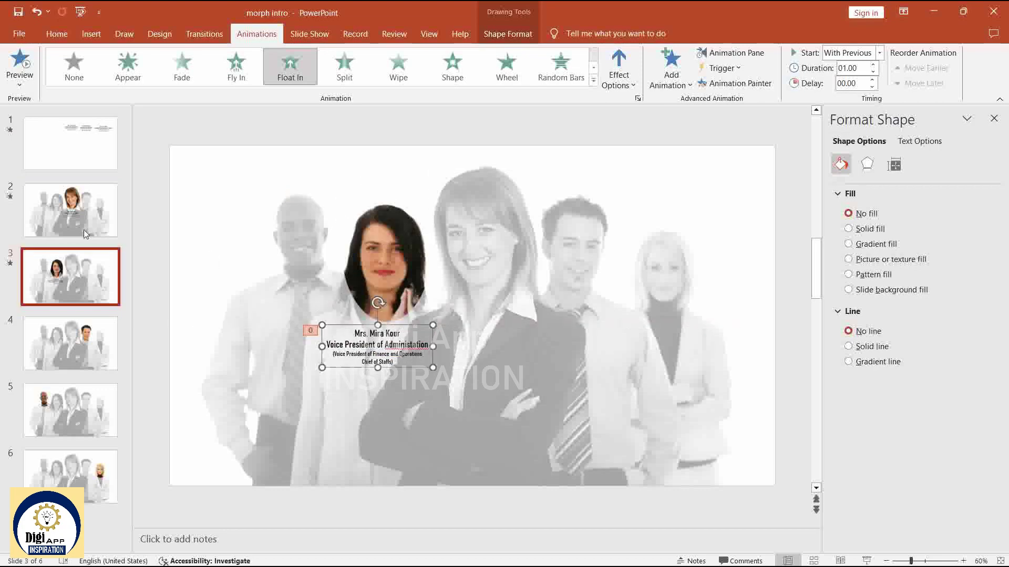
Cut the Director of Administration caption off slide 1.
click(71, 143)
click(468, 192)
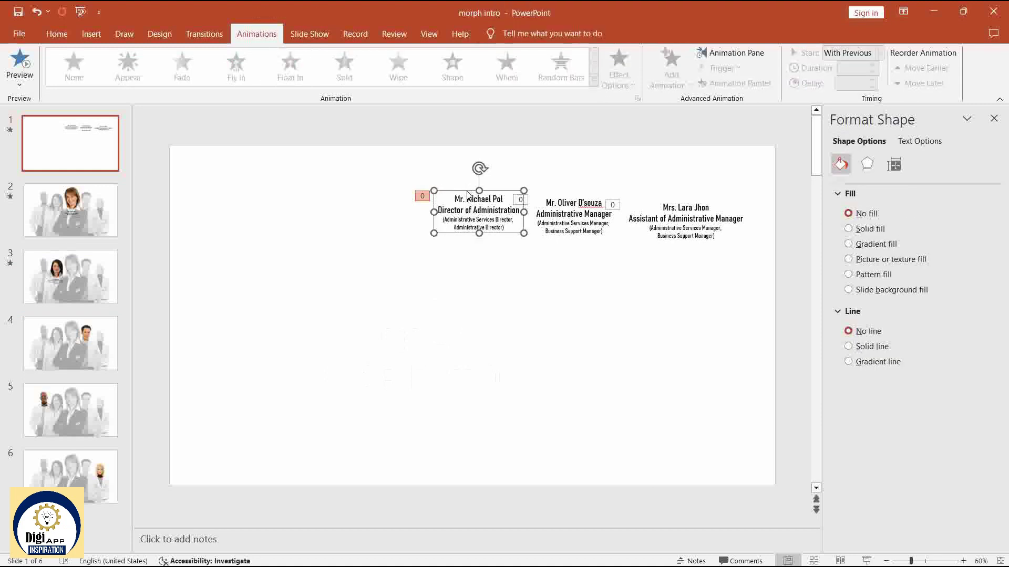
key(ctrl+x)
Paste the Director of Administration caption on slide 4 under the coloured man's face.
click(71, 343)
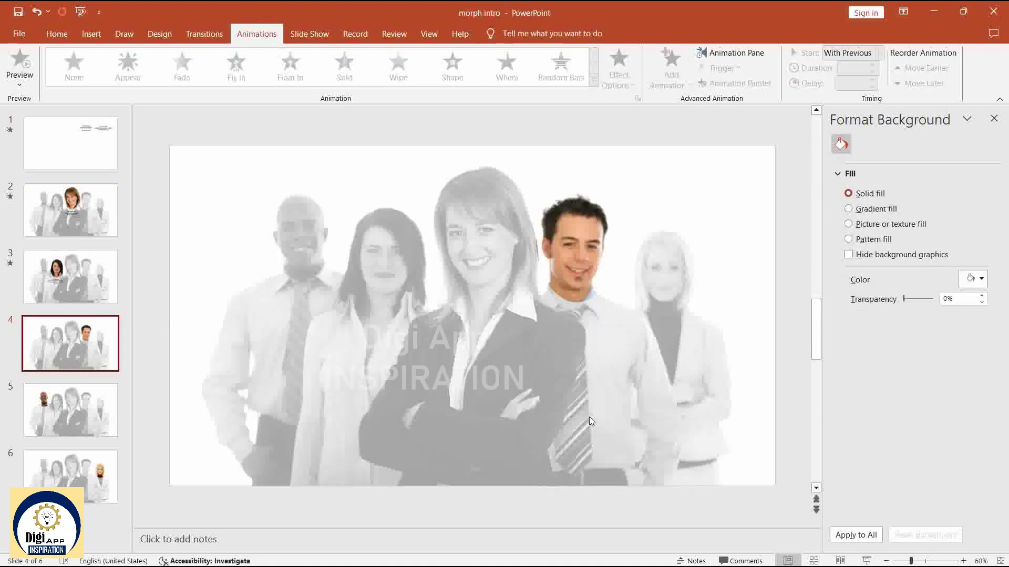
key(ctrl+v)
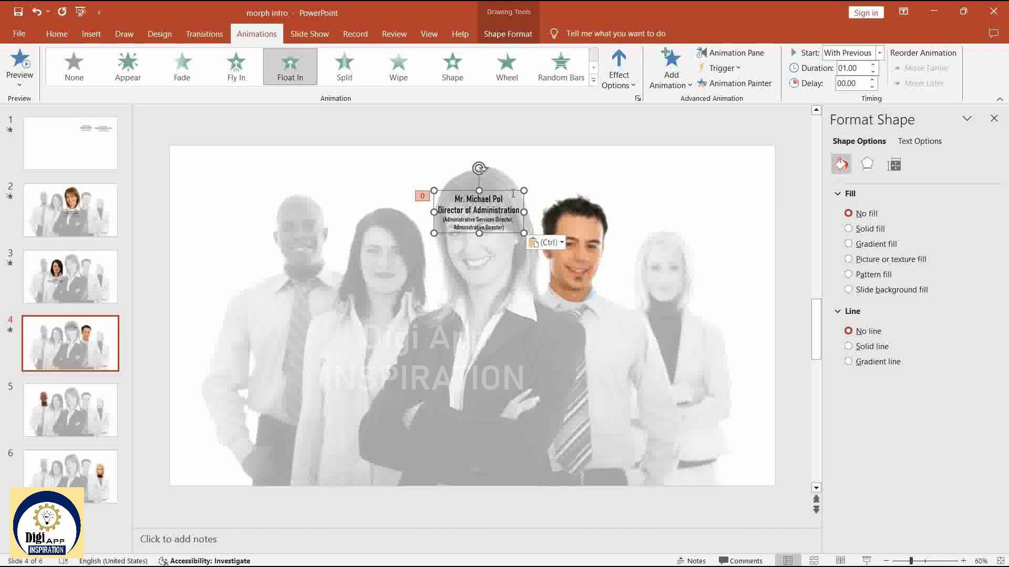
drag(512, 192, 602, 306)
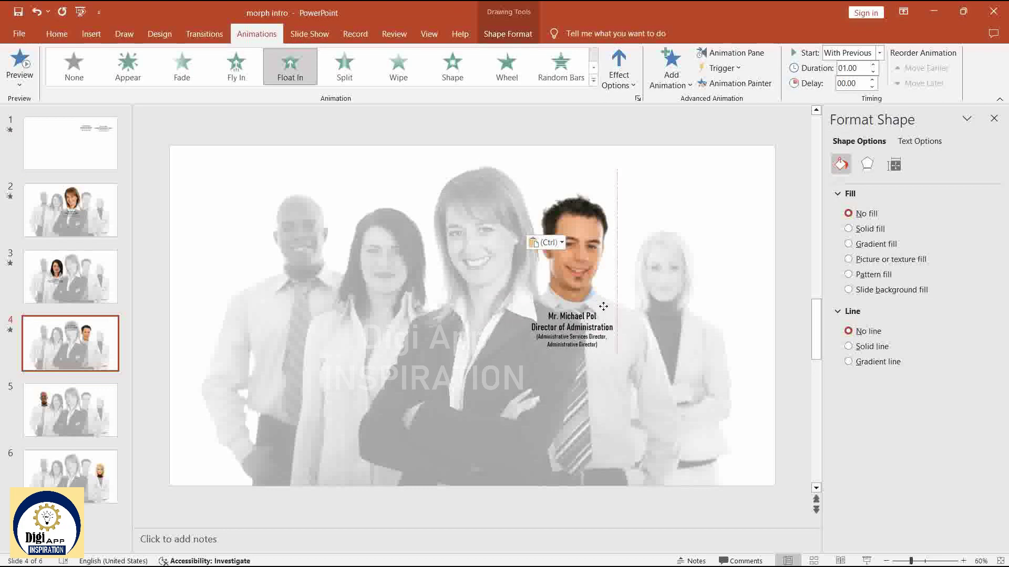
Move the Administrative Manager caption from slide 1 to slide 5, under the left man's face.
click(100, 157)
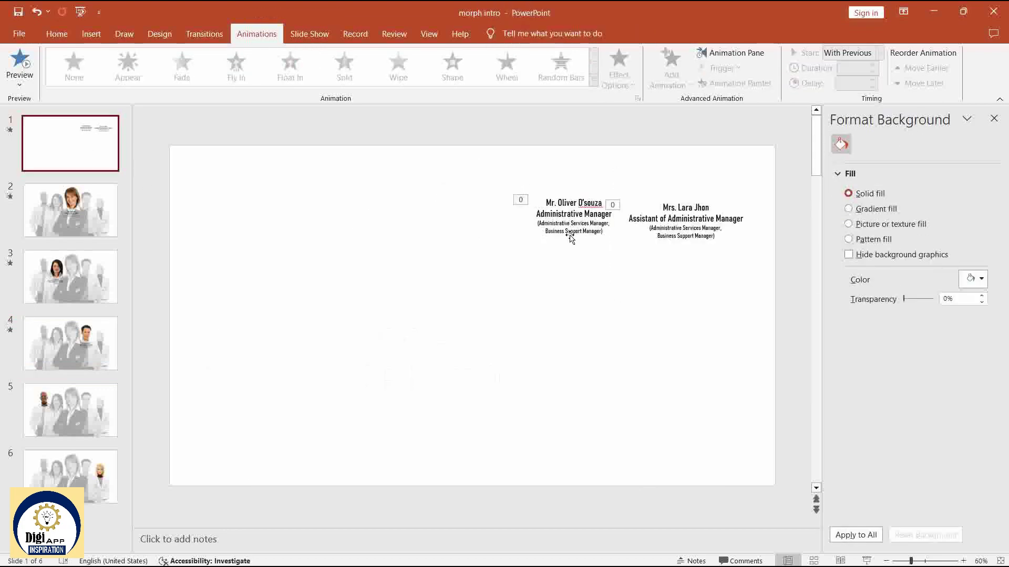
click(569, 234)
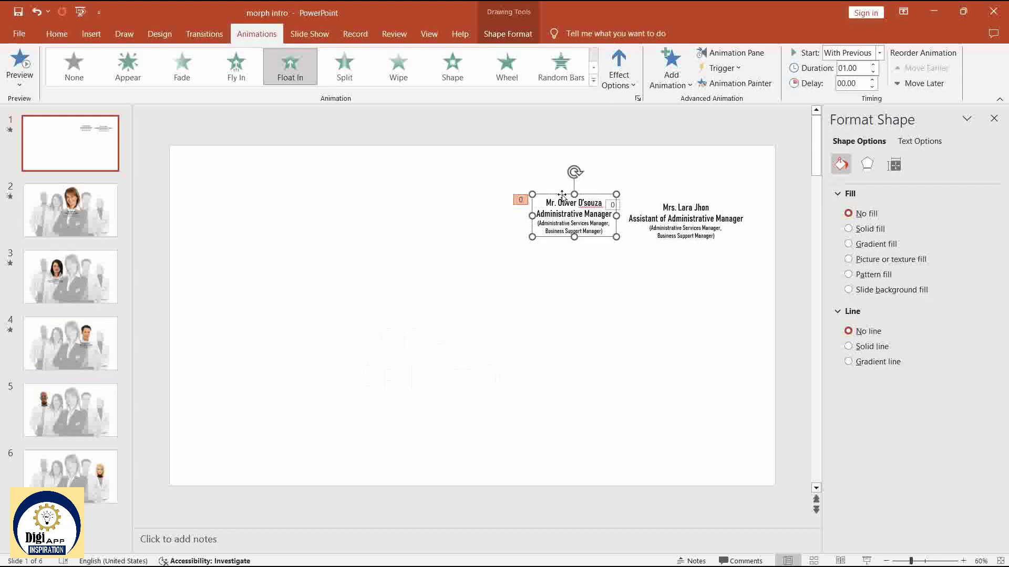
key(Delete)
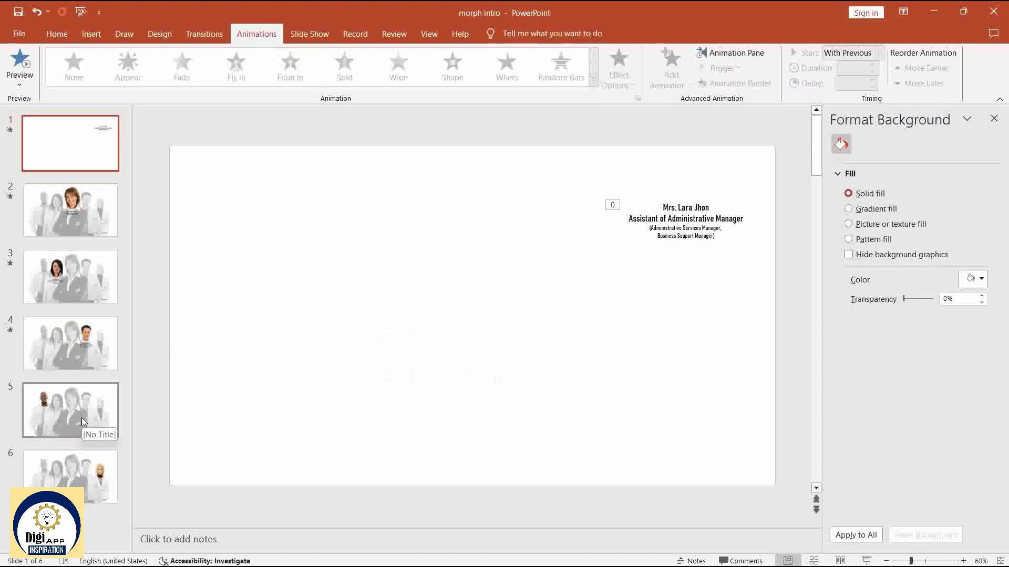
click(82, 421)
key(ctrl+v)
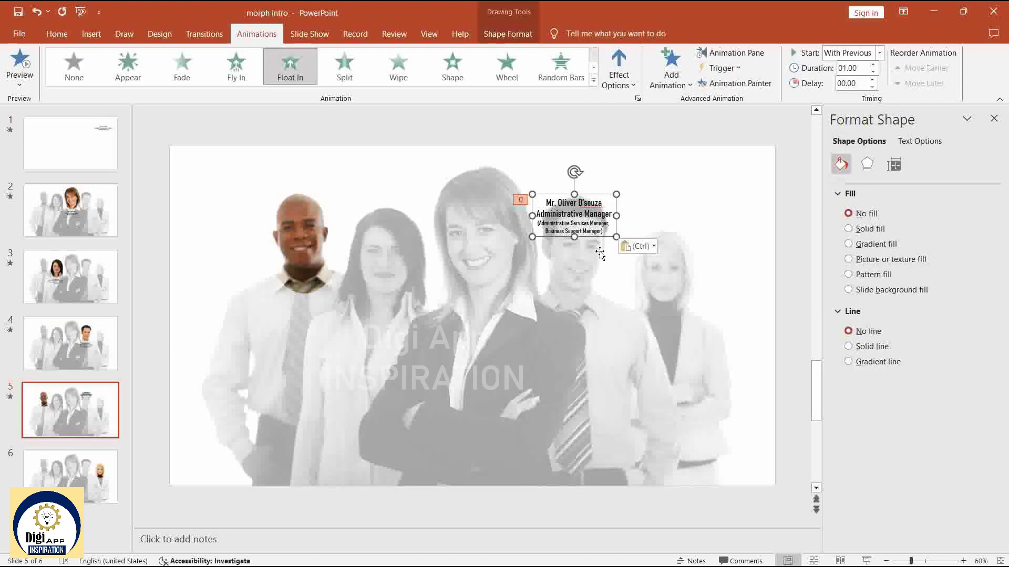
drag(553, 197, 281, 295)
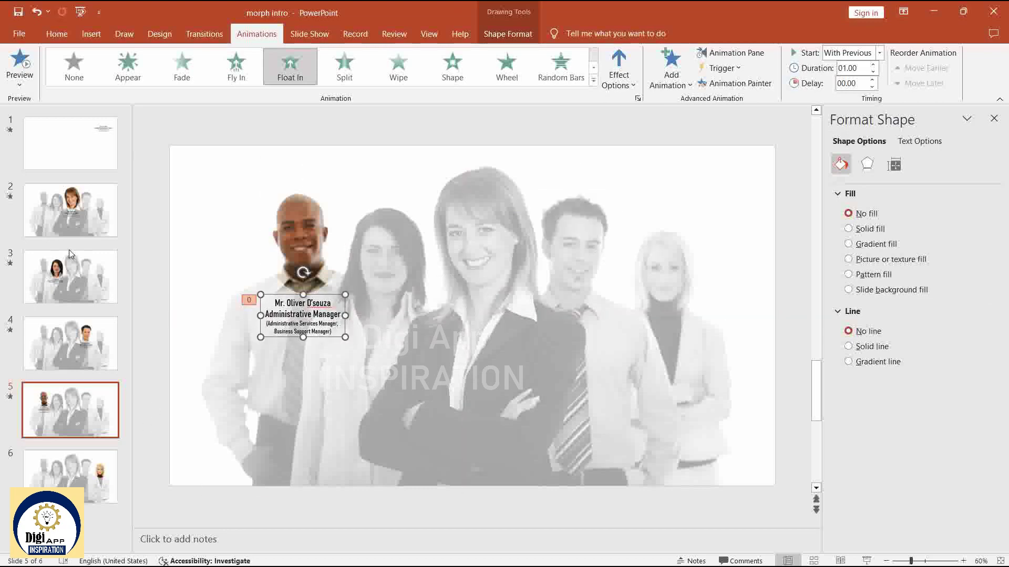
Move the last caption, Assistant of Administrative Manager, to slide 6 below the blonde woman's face.
click(72, 164)
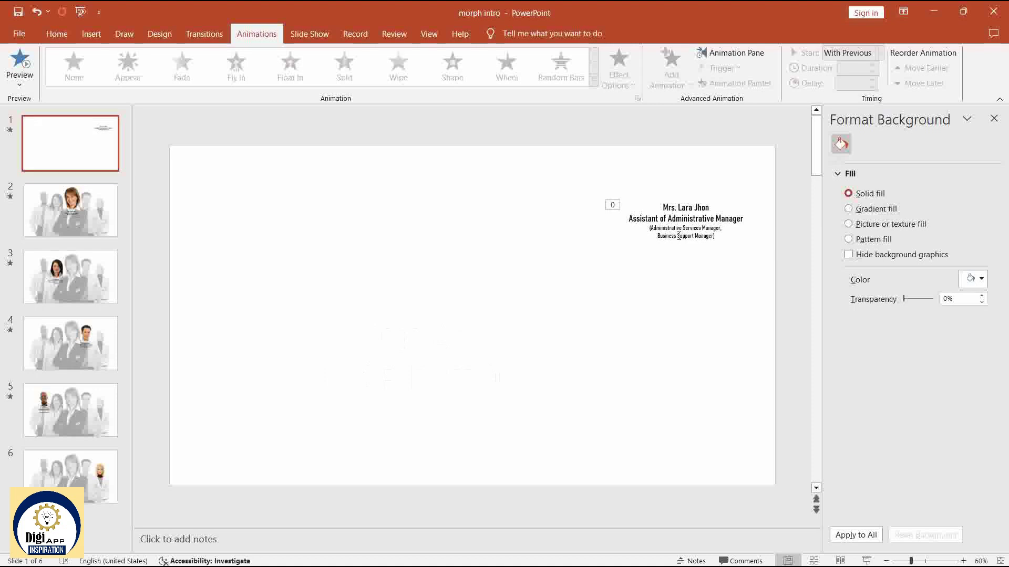
click(679, 236)
key(Delete)
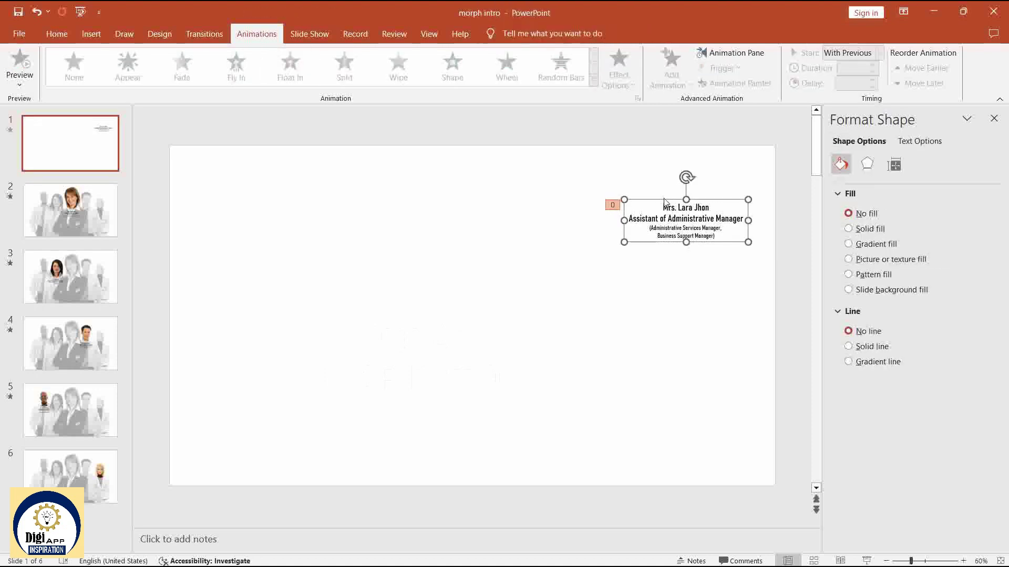
click(80, 474)
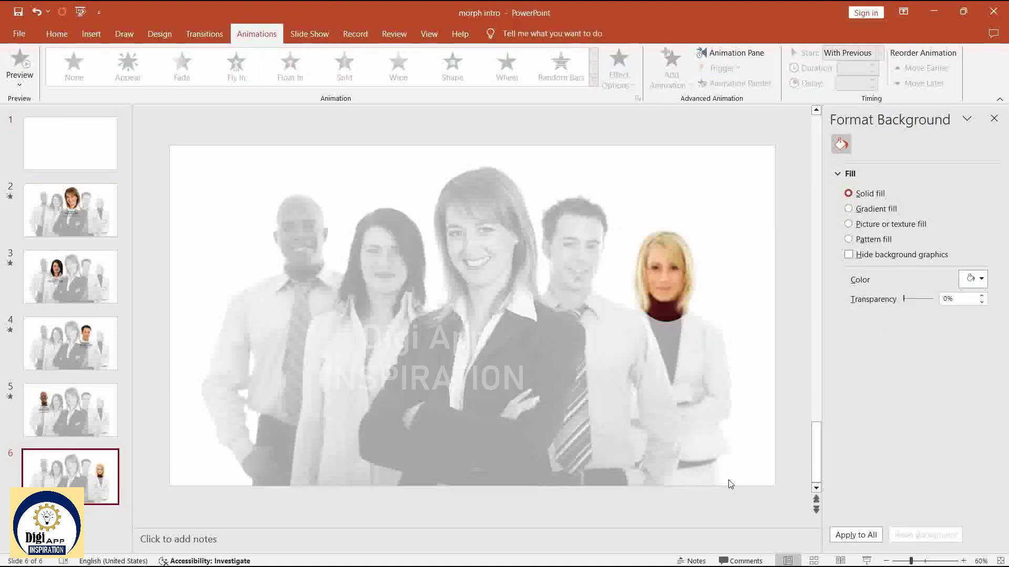
key(ctrl+v)
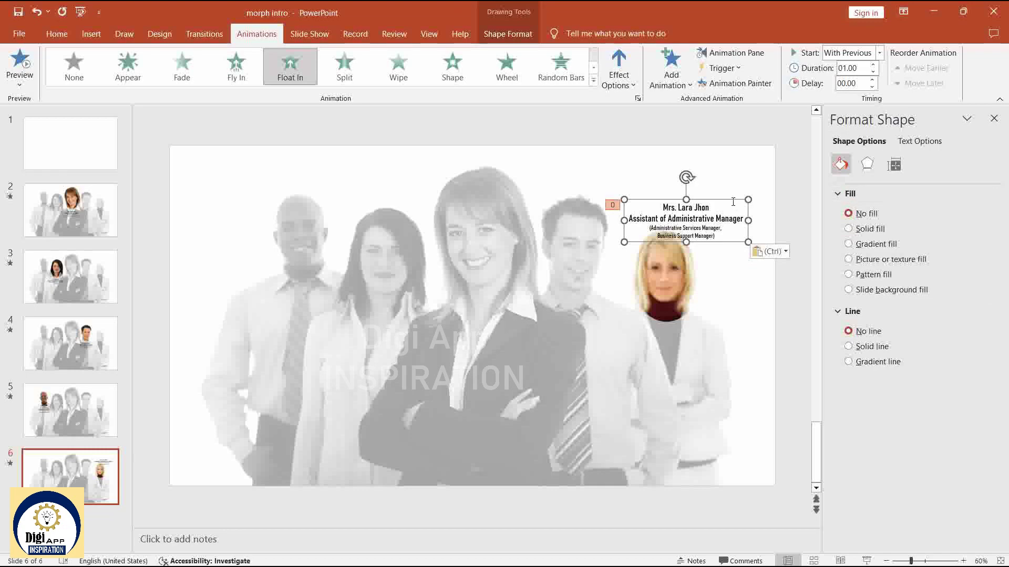
drag(725, 321, 718, 329)
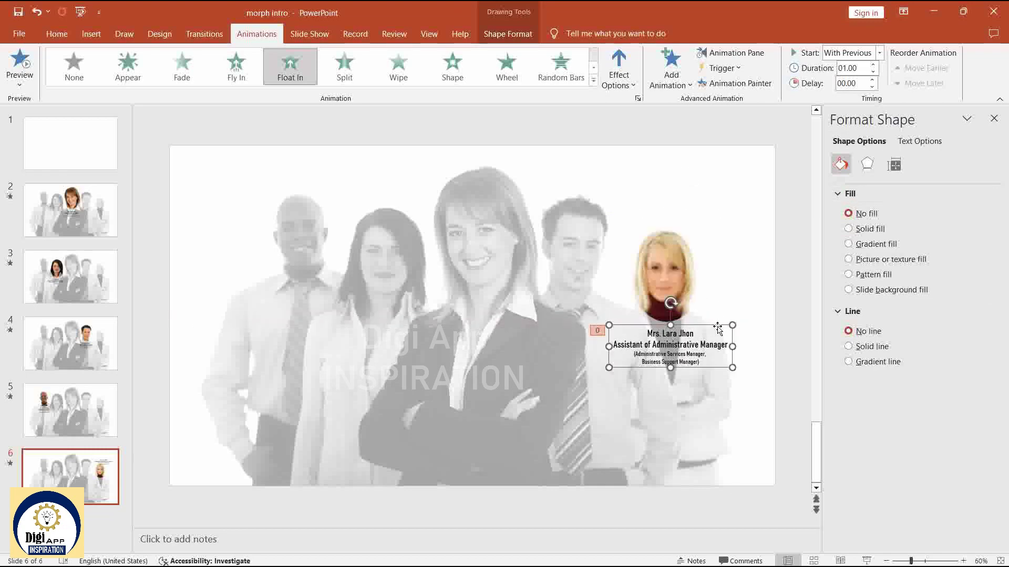
click(707, 150)
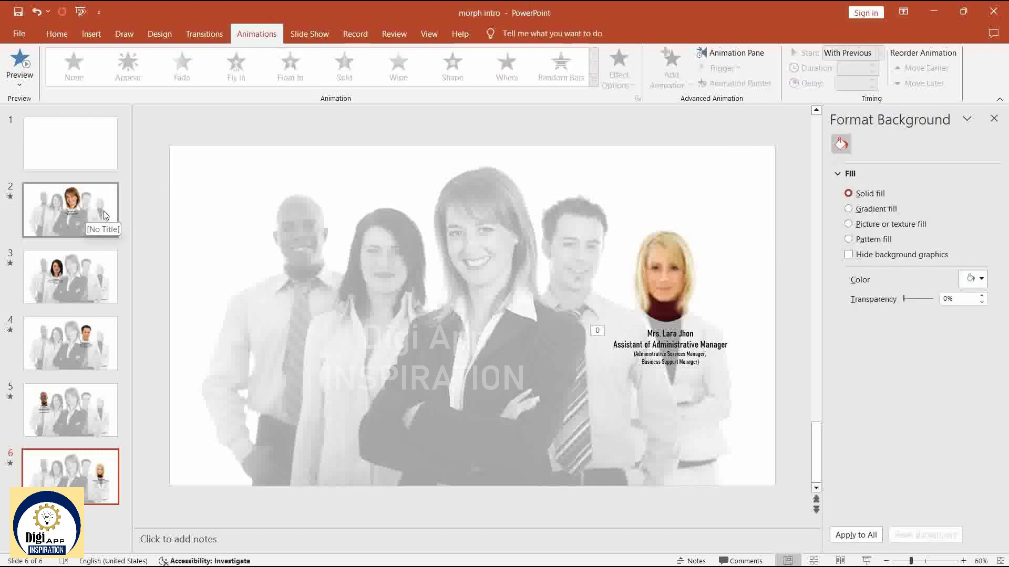
Delete the blank first slide and give all five slides a 1.25-second Morph transition.
click(79, 145)
key(Delete)
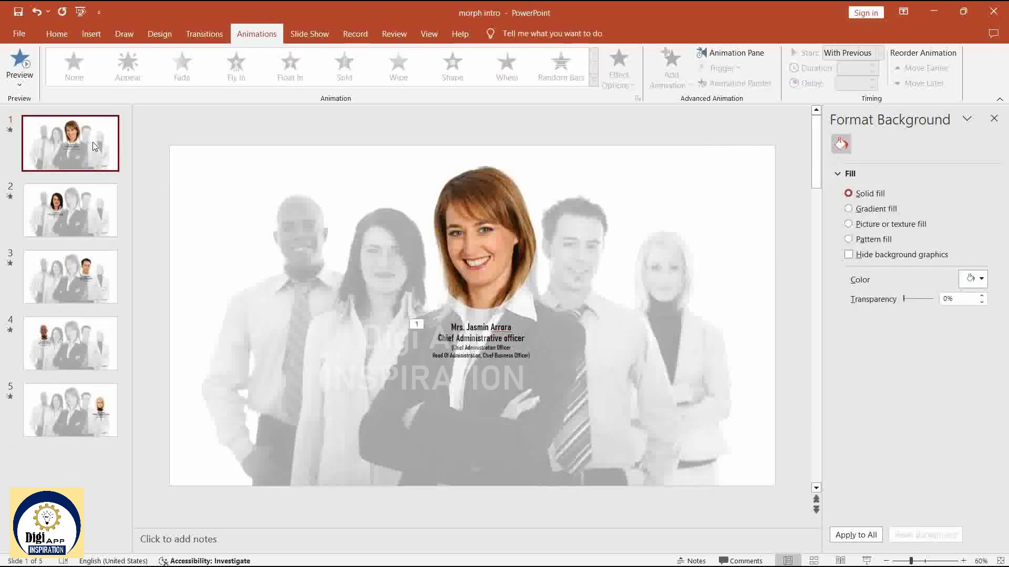
shift+click(101, 412)
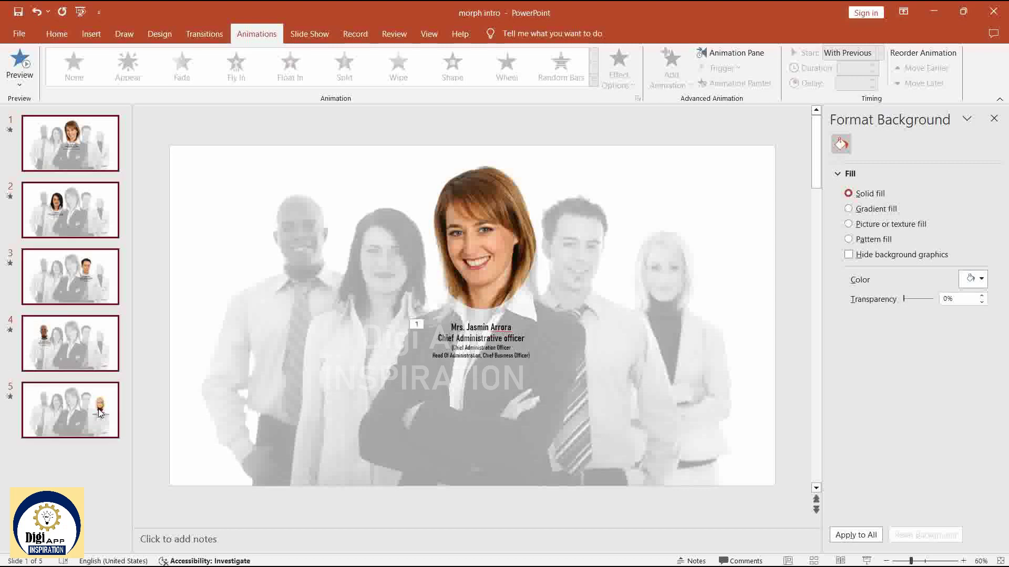
click(212, 31)
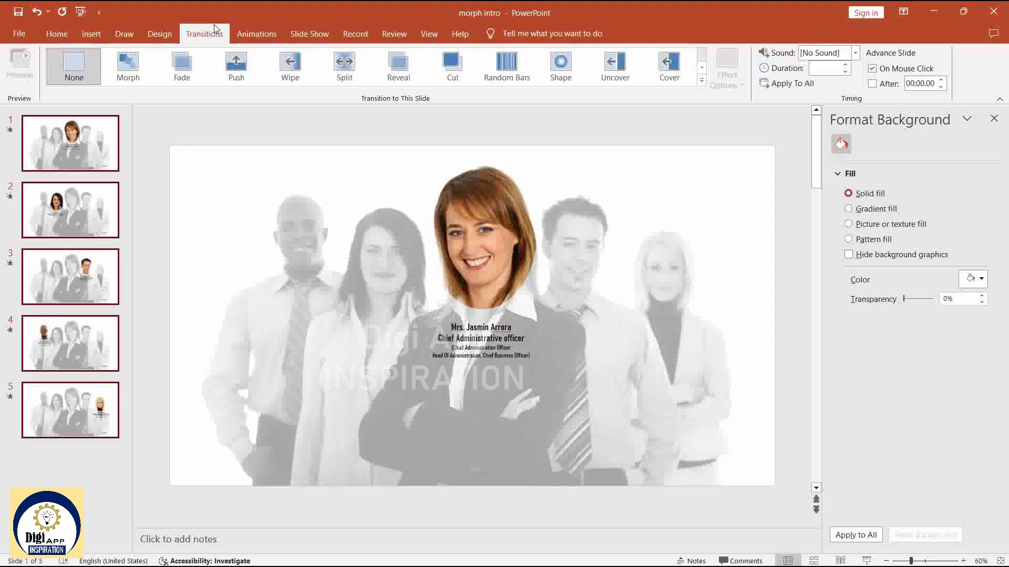
click(135, 62)
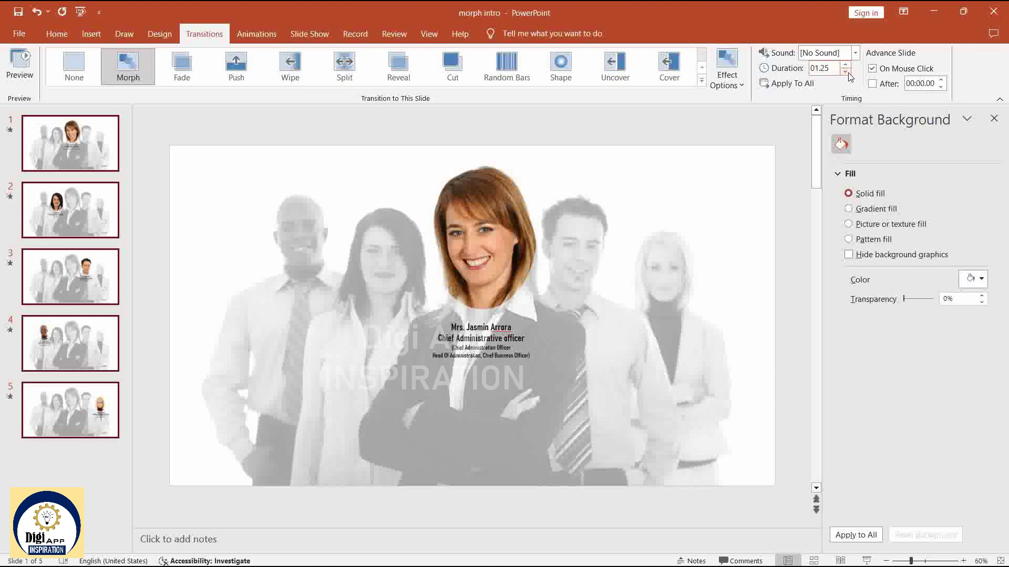
Set the show to loop continuously until Esc, then reselect the first slide.
click(309, 34)
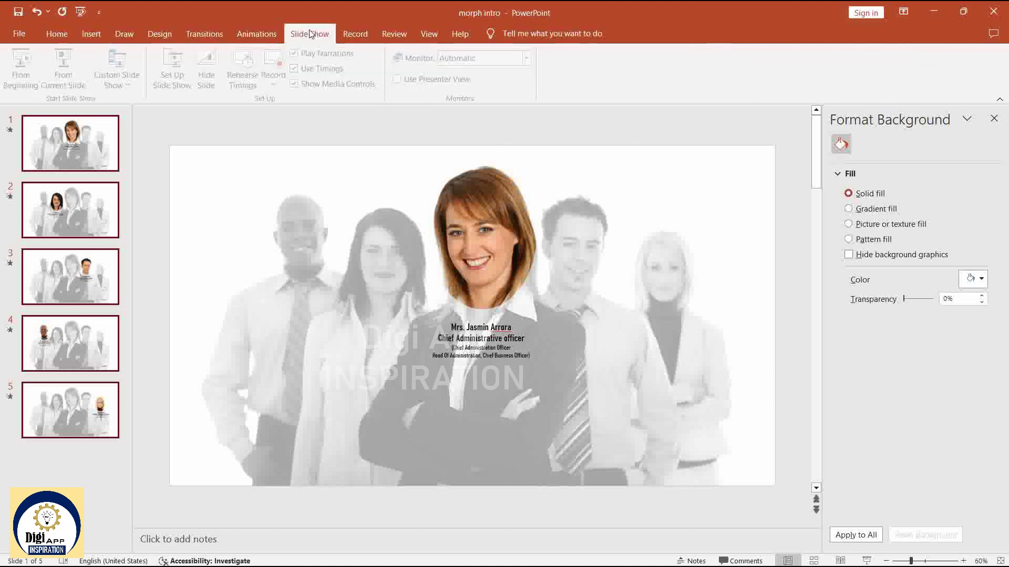
click(176, 79)
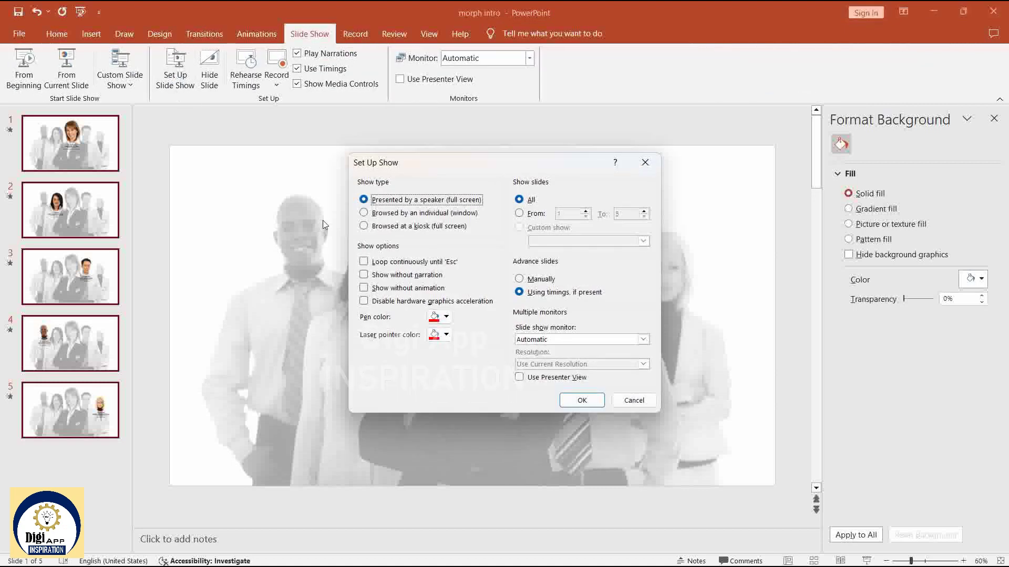
click(581, 402)
click(81, 159)
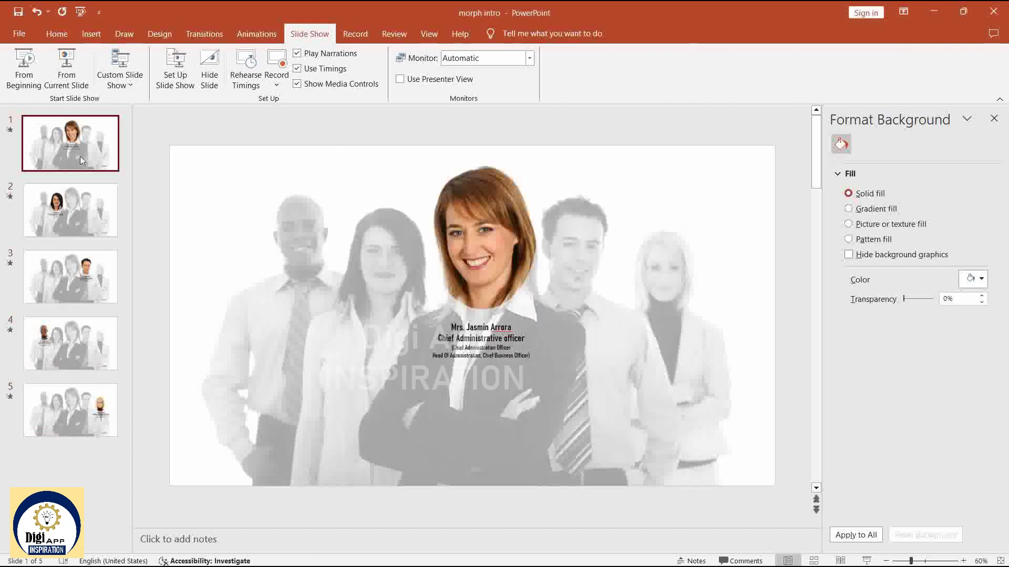
Play the looping Morph presentation full screen starting from slide 1.
click(867, 560)
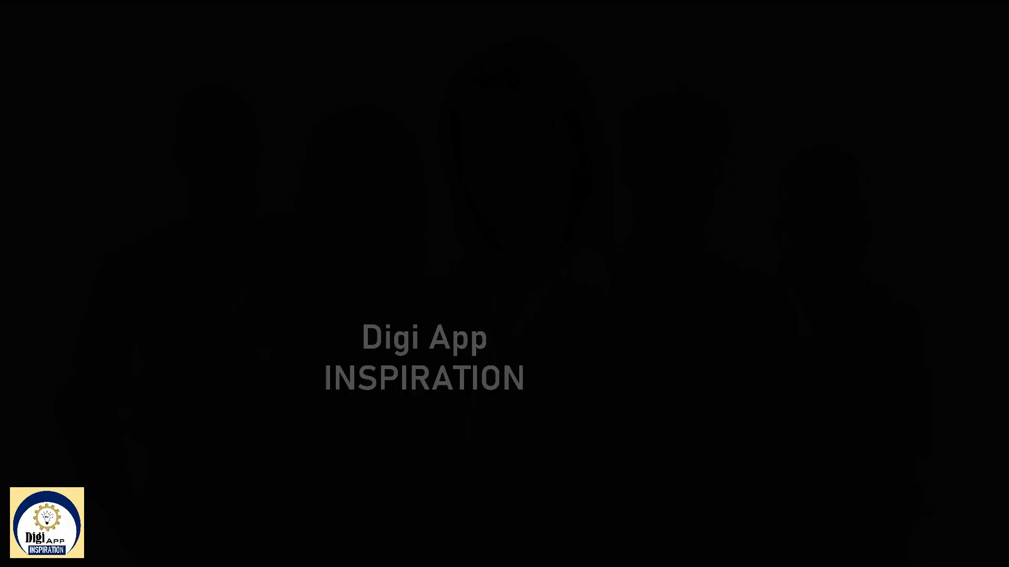